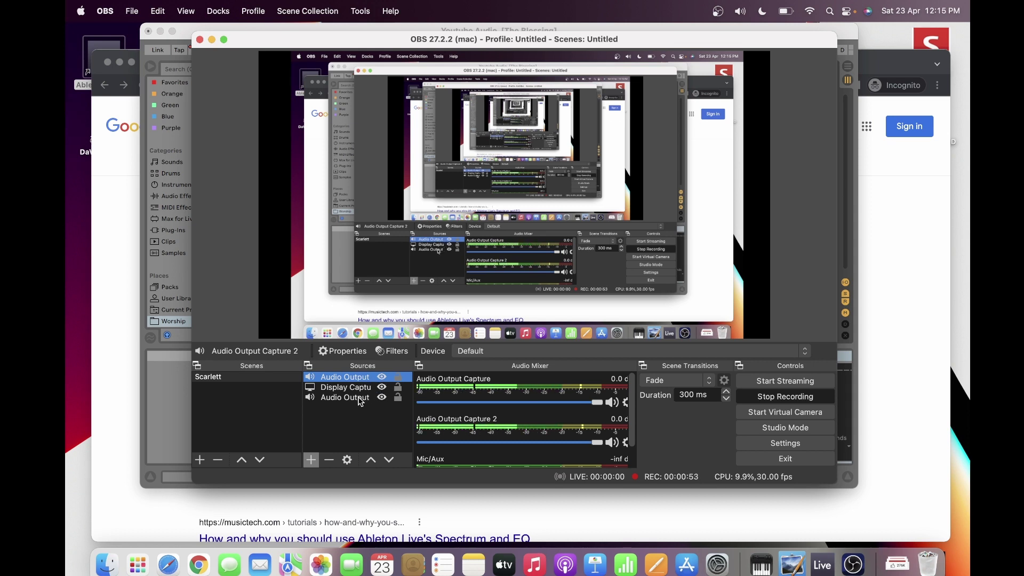
Step: Check the device assigned in the properties of the lower Audio Output Capture source
{"action": "left_click", "coordinate": [359, 398]}
{"action": "double_click", "coordinate": [361, 400]}
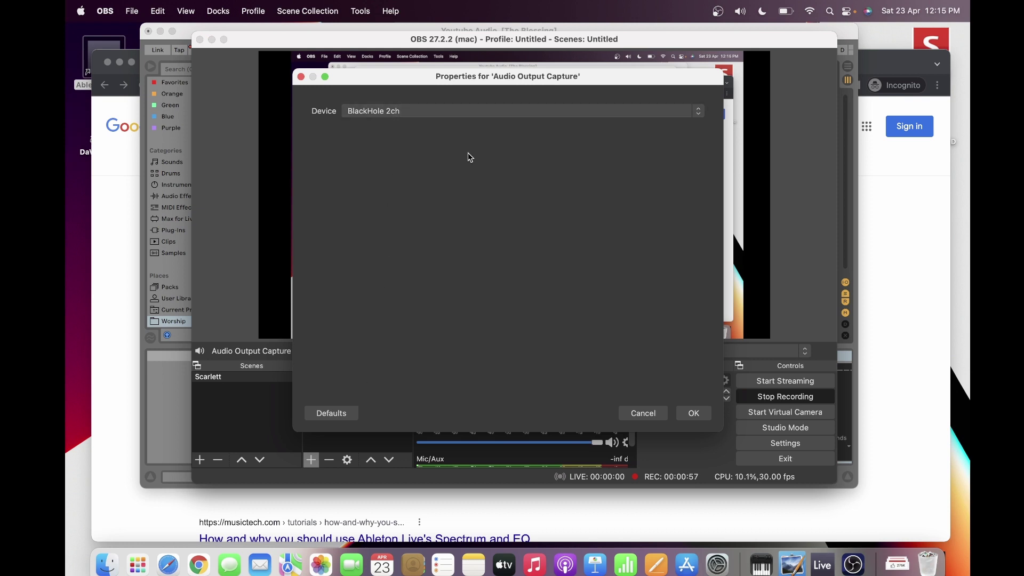
{"action": "left_click", "coordinate": [692, 414]}
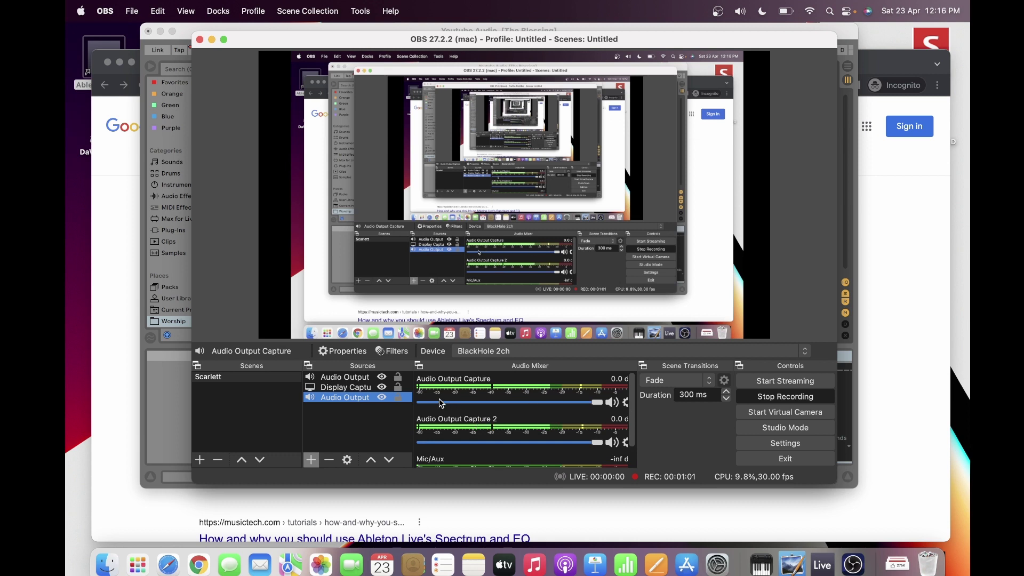
Step: Remove the Audio Output Capture 2 source from the Scarlett scene
{"action": "left_click", "coordinate": [368, 380]}
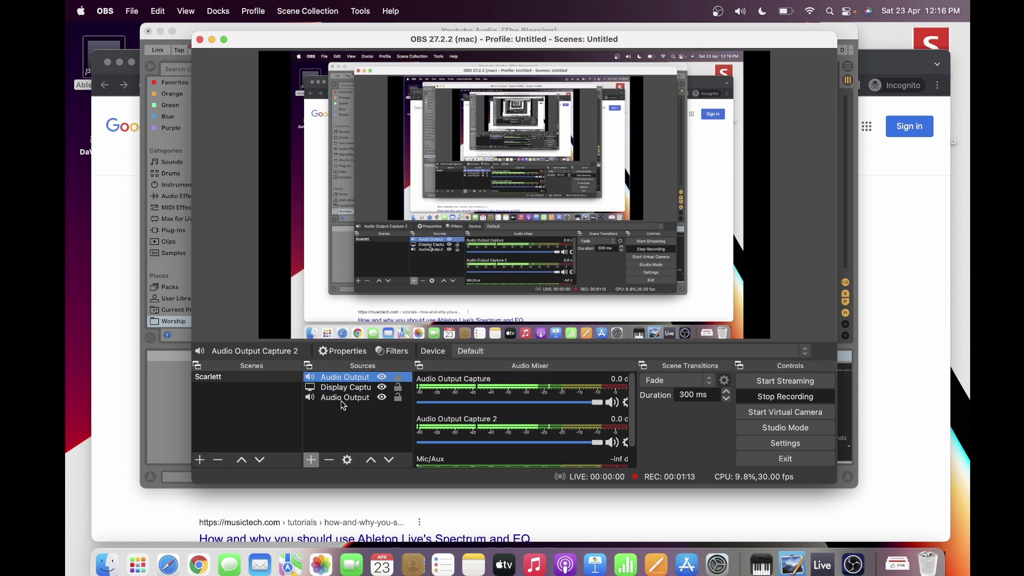
{"action": "left_click", "coordinate": [330, 460]}
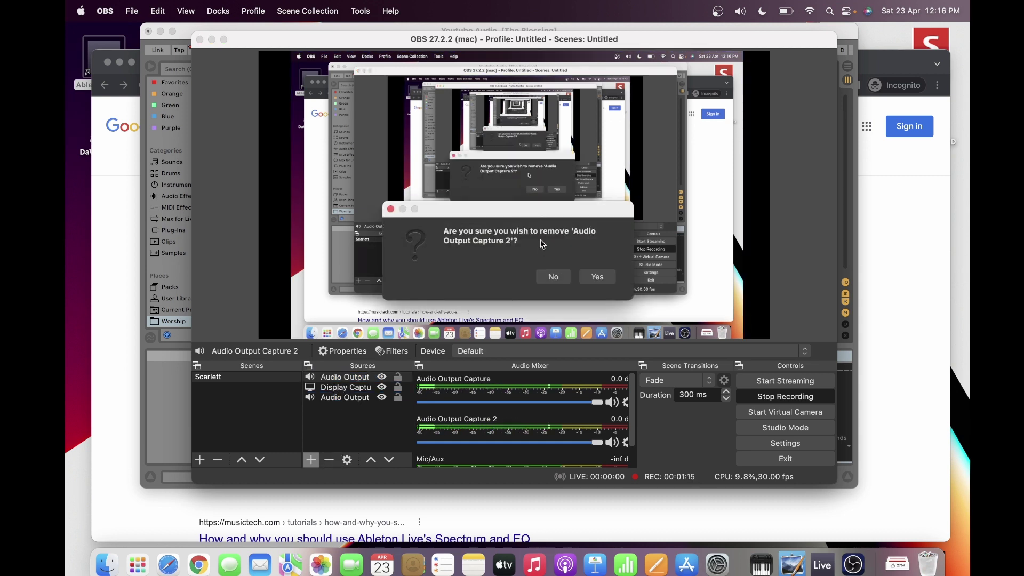
{"action": "left_click", "coordinate": [598, 277]}
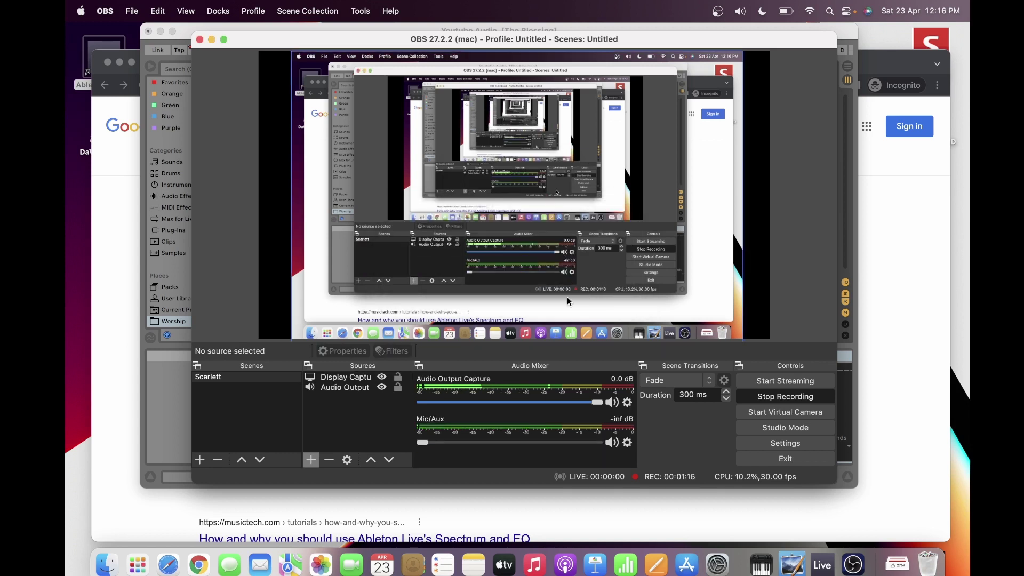
Step: Review the device setting in the properties of the remaining Audio Output Capture source
{"action": "left_click", "coordinate": [351, 394]}
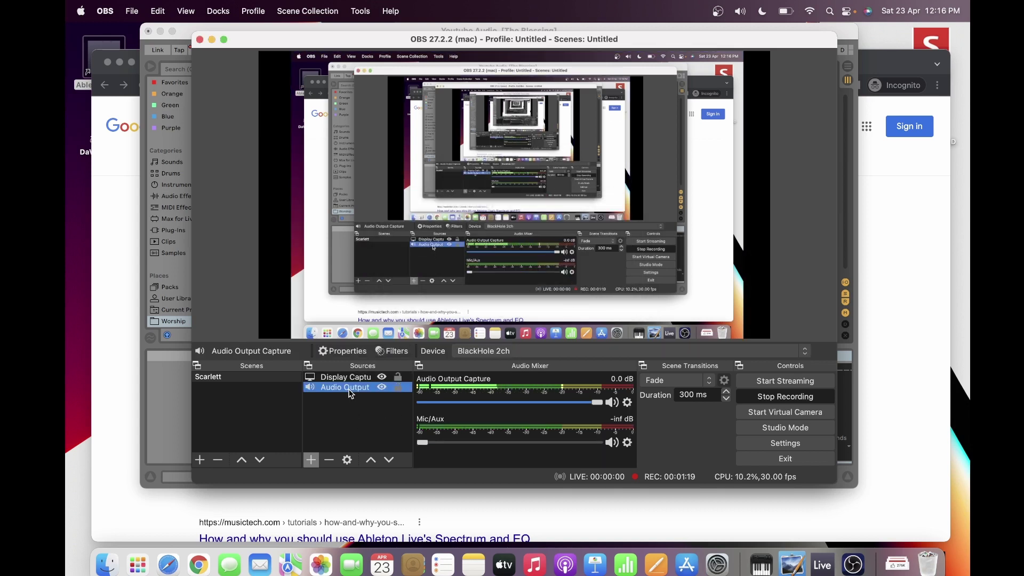
{"action": "double_click", "coordinate": [351, 394]}
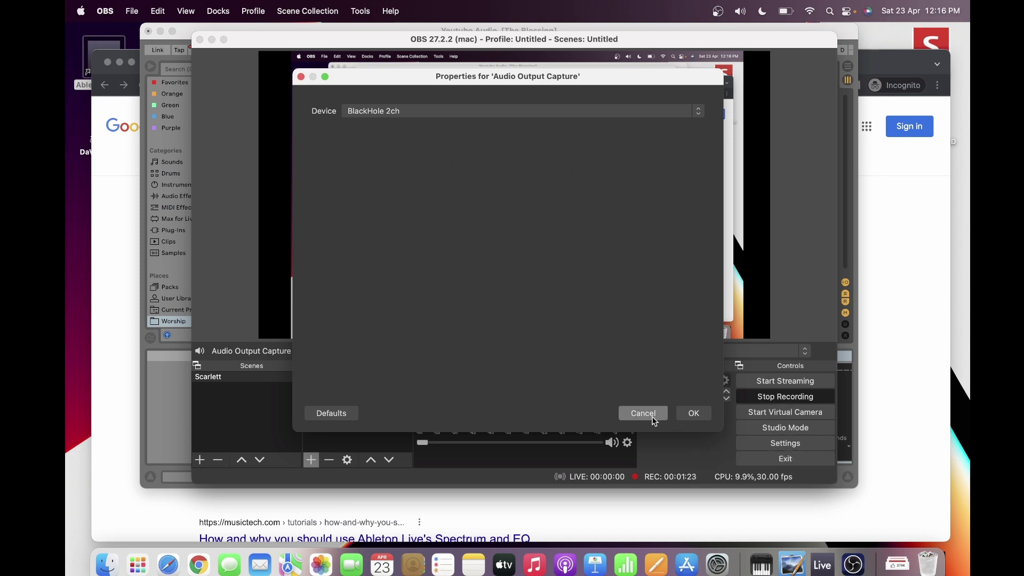
{"action": "left_click", "coordinate": [694, 414]}
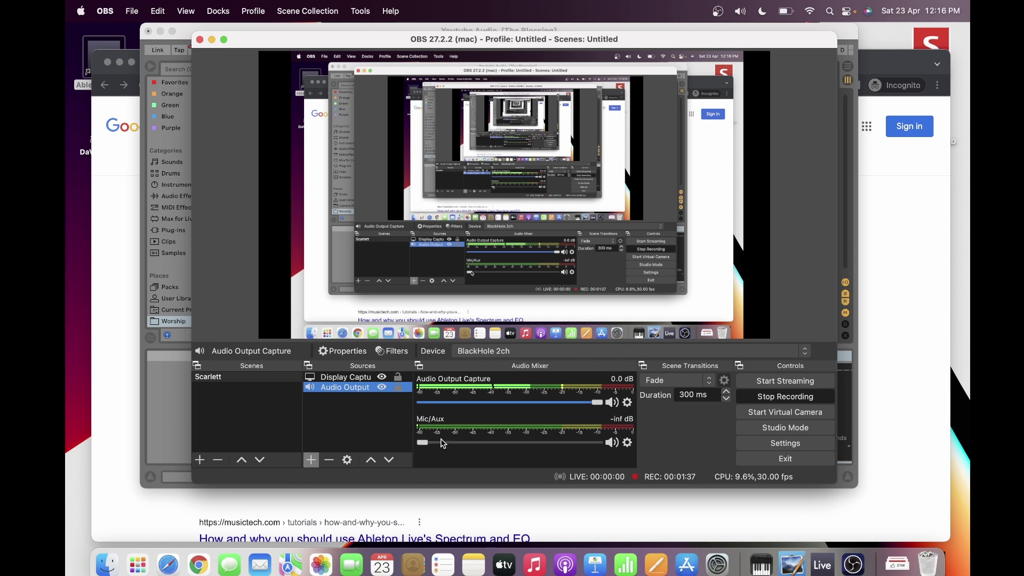
Step: Mute the Mic/Aux channel, raise its volume to 0.0 dB, and unmute it
{"action": "left_click", "coordinate": [614, 447]}
{"action": "left_click", "coordinate": [613, 444]}
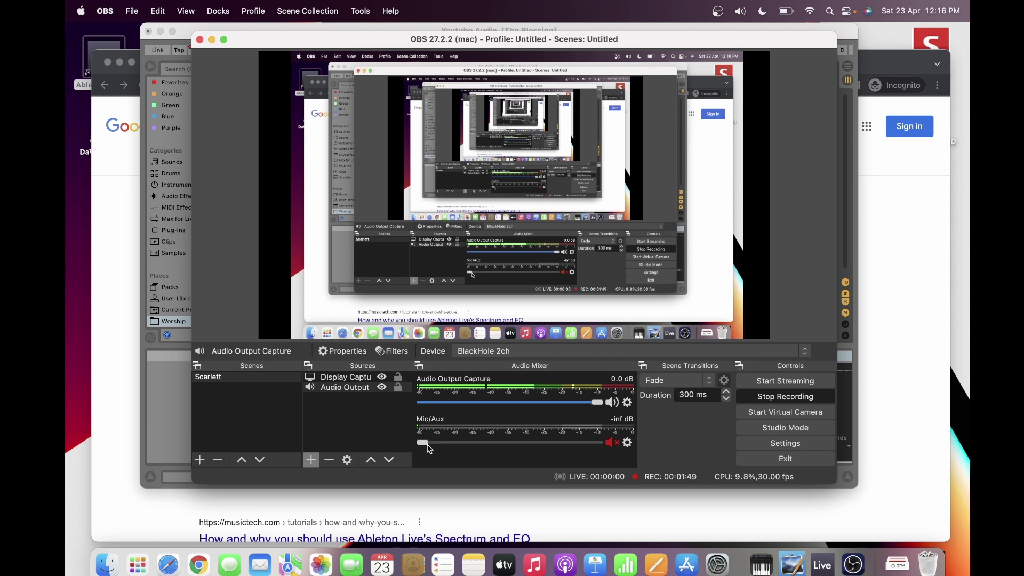
{"action": "left_click_drag", "start_coordinate": [430, 448], "coordinate": [600, 444]}
{"action": "left_click", "coordinate": [612, 444]}
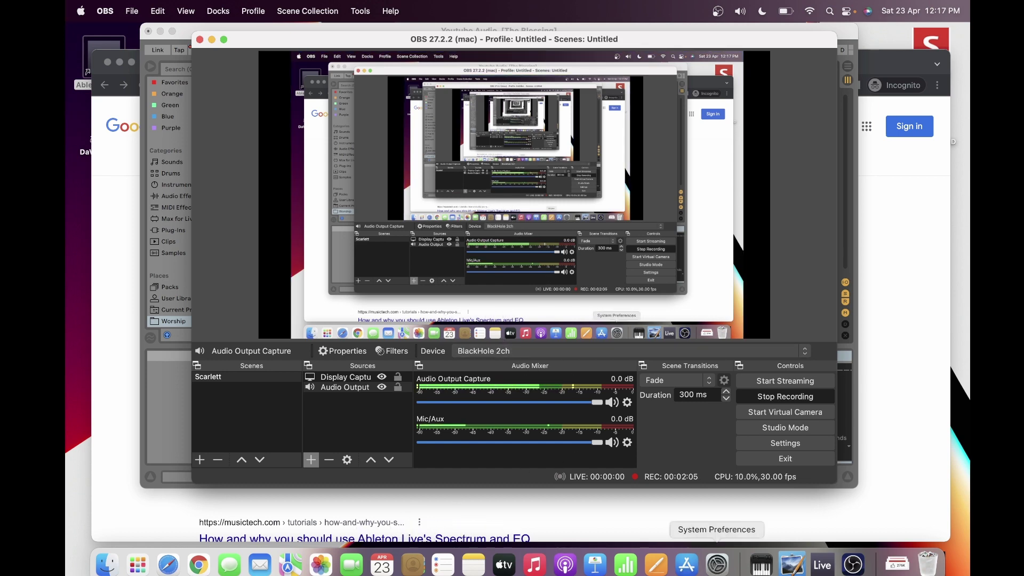
Step: Glance at the set in Ableton Live, return to OBS and mute the Mic/Aux channel
{"action": "left_click", "coordinate": [823, 567]}
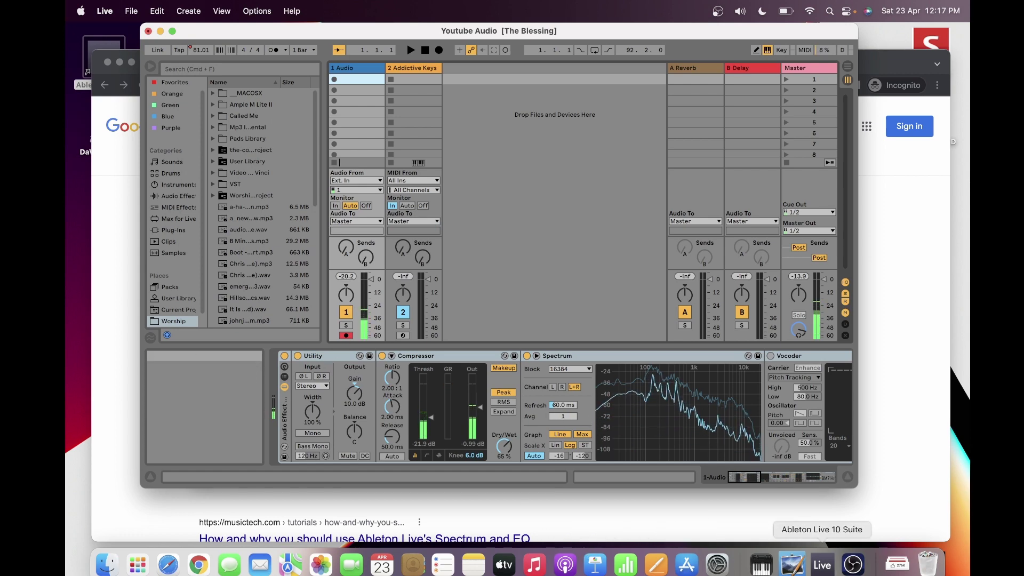
{"action": "left_click", "coordinate": [853, 566]}
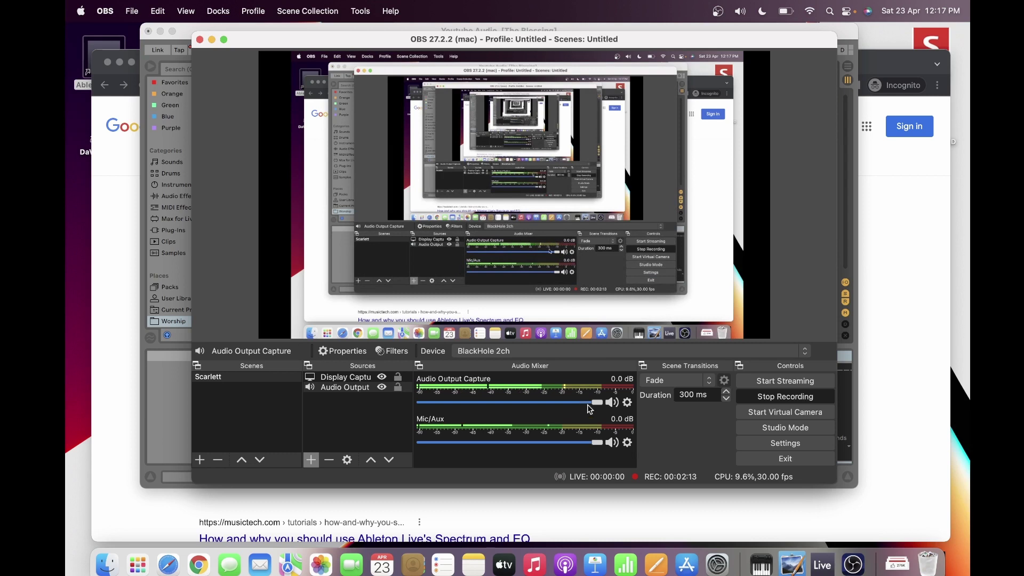
{"action": "left_click", "coordinate": [612, 443]}
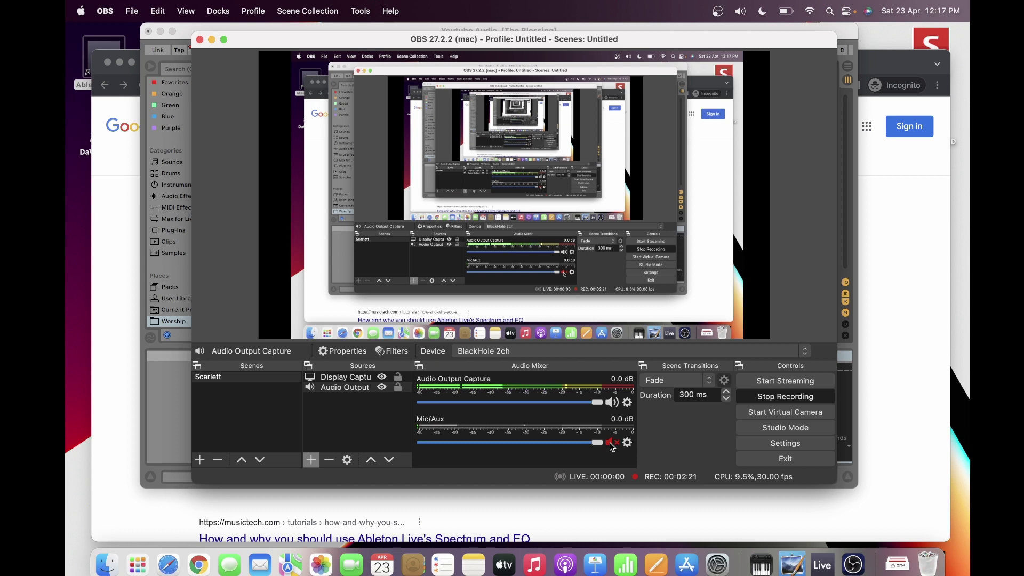
Step: Switch to Ableton Live in full screen and turn off the EQ Eight in the 1 Audio track's device chain
{"action": "left_click", "coordinate": [158, 428]}
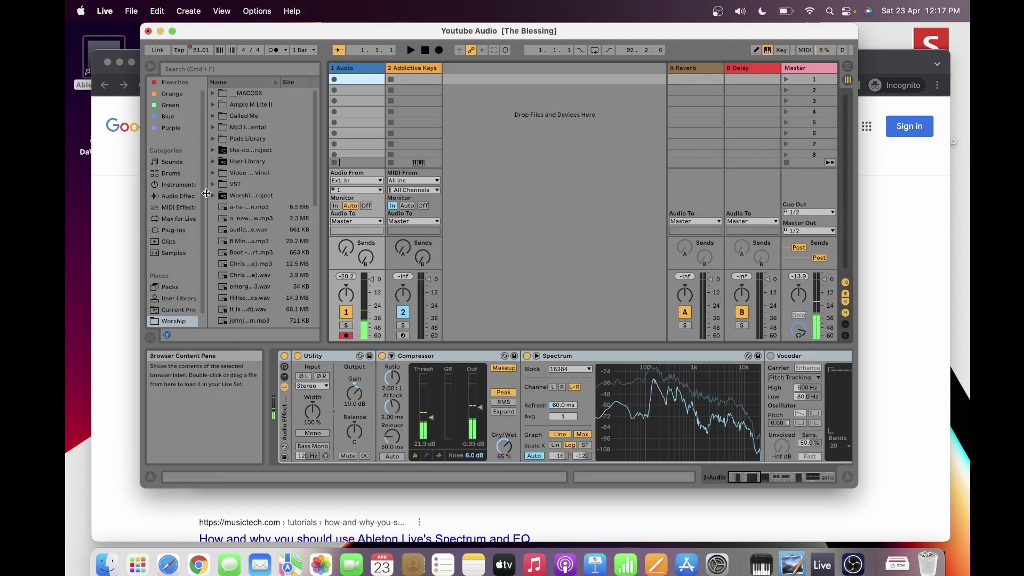
{"action": "left_click", "coordinate": [172, 32]}
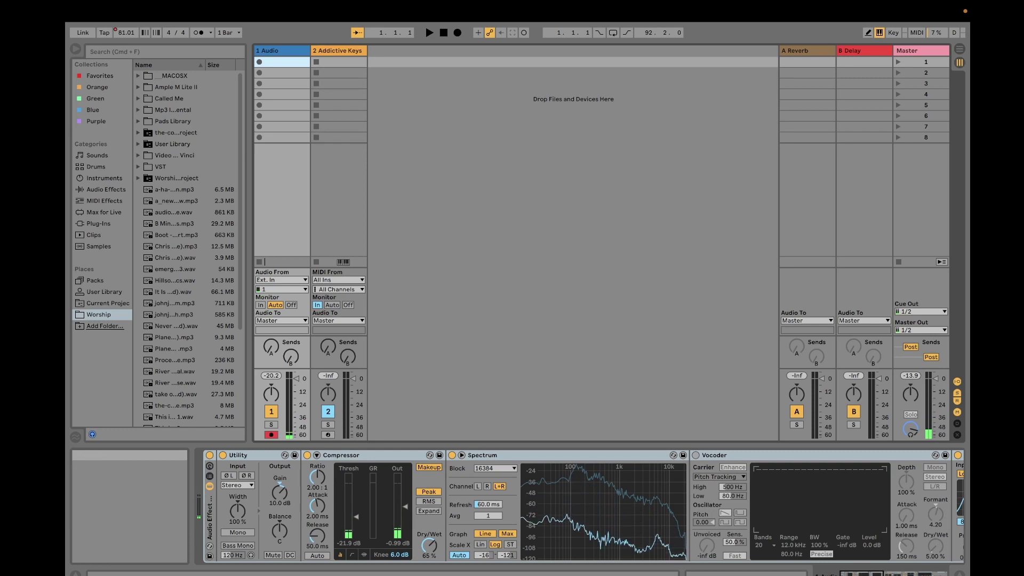
{"action": "scroll", "coordinate": [768, 482], "scroll_direction": "right", "scroll_amount": 5}
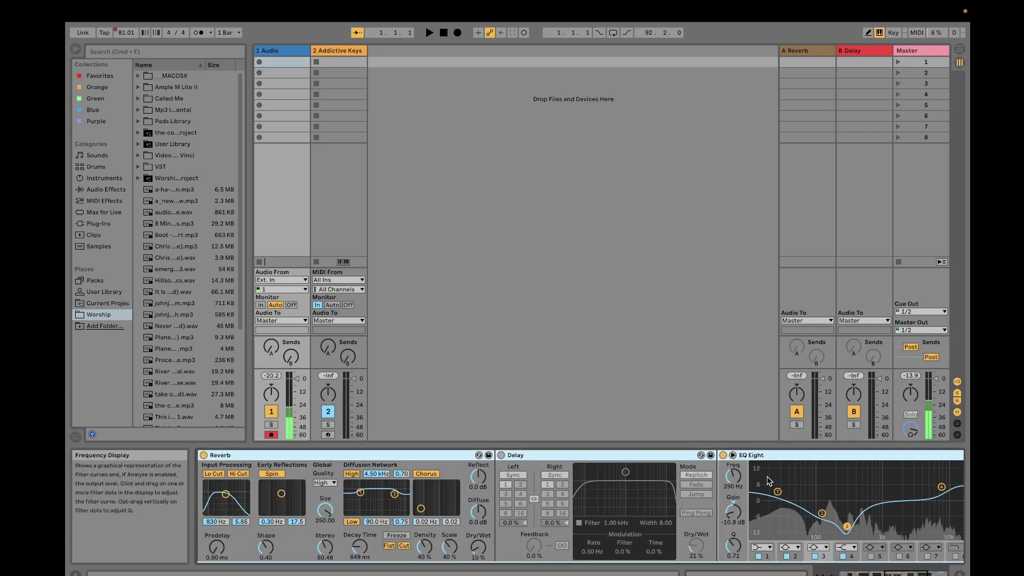
{"action": "left_click", "coordinate": [723, 455]}
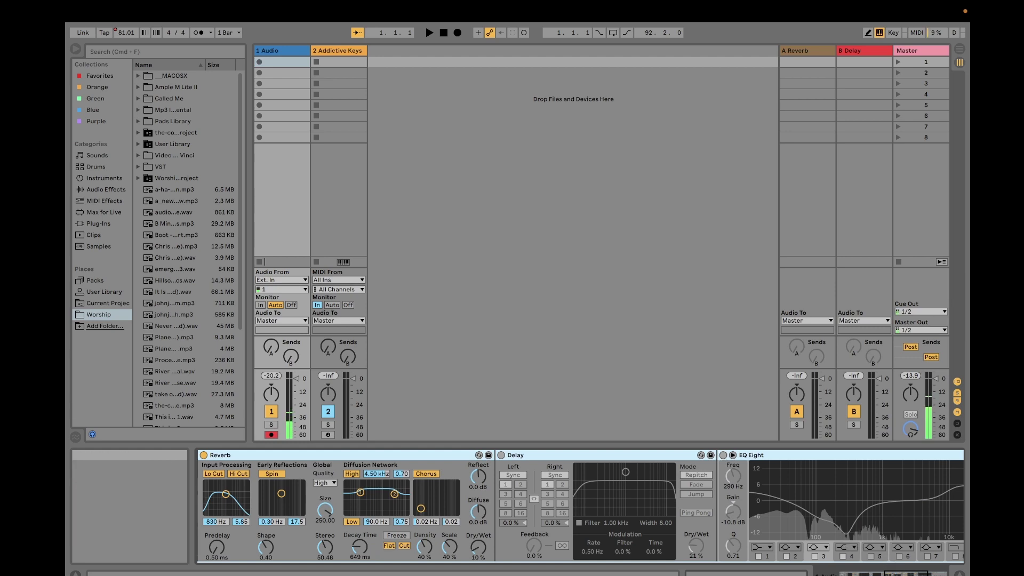
{"action": "scroll", "coordinate": [689, 459], "scroll_direction": "right", "scroll_amount": 4}
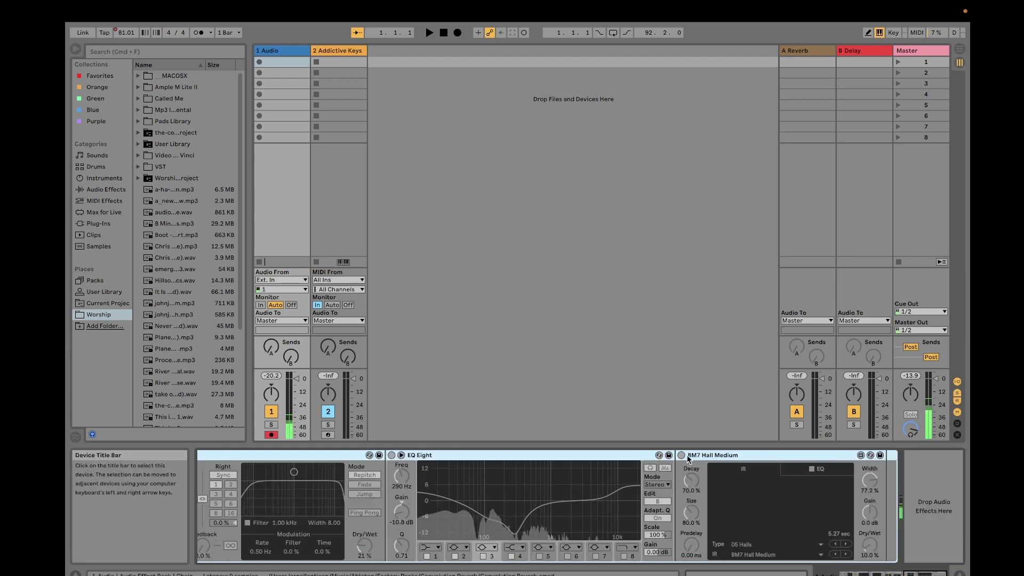
{"action": "left_click", "coordinate": [848, 574]}
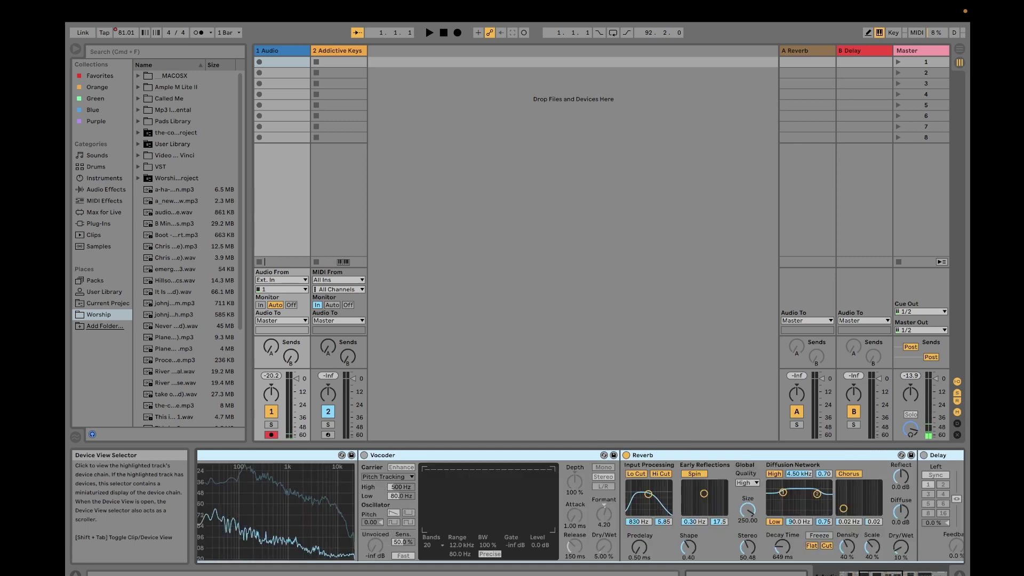
{"action": "scroll", "coordinate": [581, 507], "scroll_direction": "left", "scroll_amount": 3}
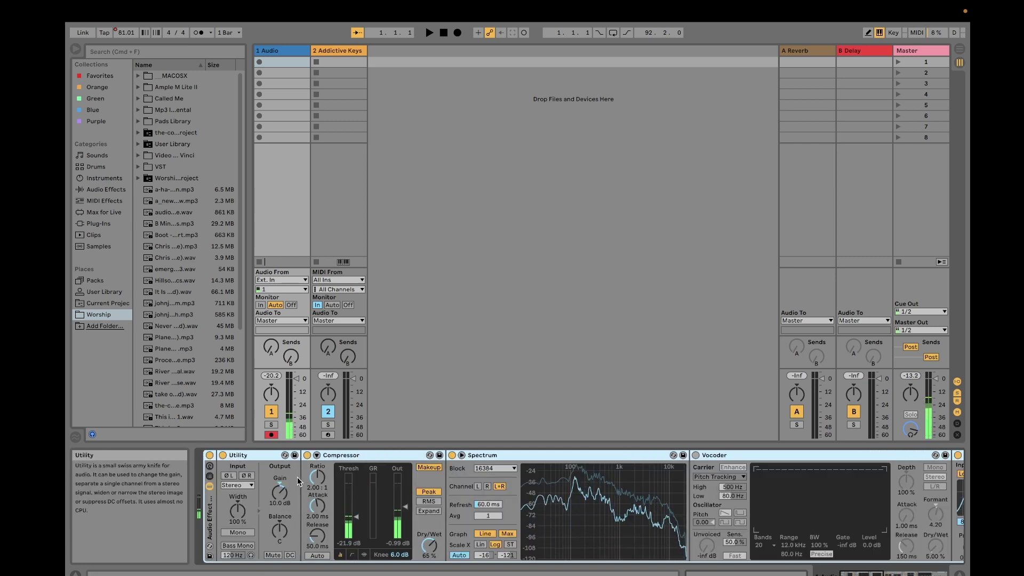
Step: Add a second Utility from the Audio Effects between the existing Utility and the Compressor on the 1 Audio track
{"action": "left_click", "coordinate": [106, 191]}
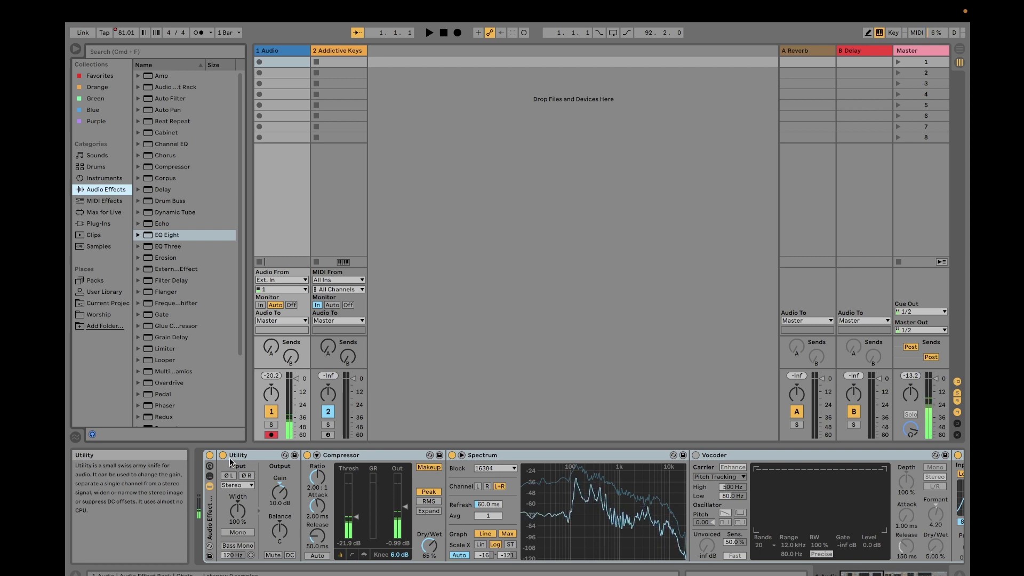
{"action": "scroll", "coordinate": [206, 332], "scroll_direction": "down", "scroll_amount": 4}
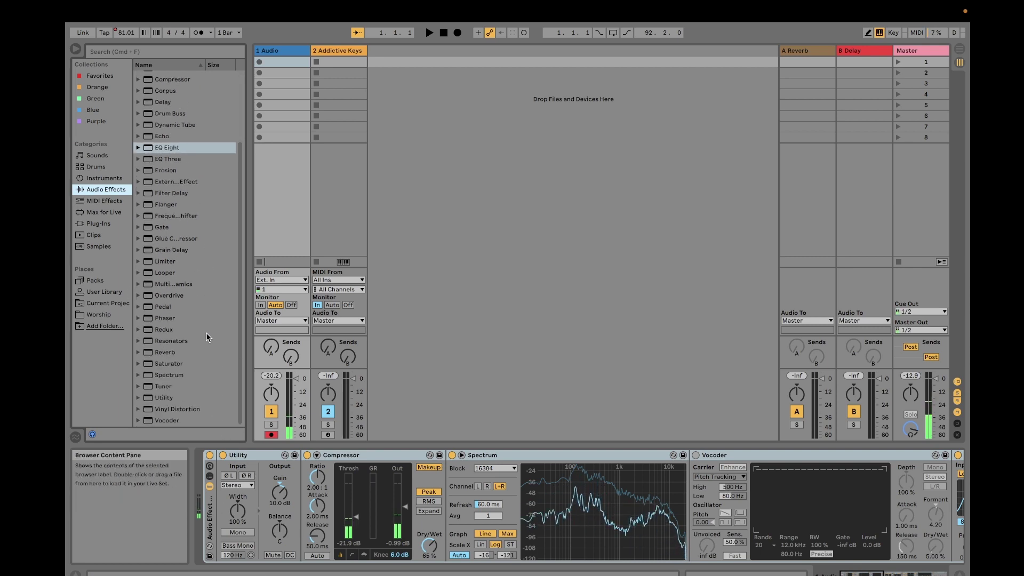
{"action": "left_click", "coordinate": [171, 403]}
{"action": "left_click_drag", "start_coordinate": [172, 402], "coordinate": [311, 493]}
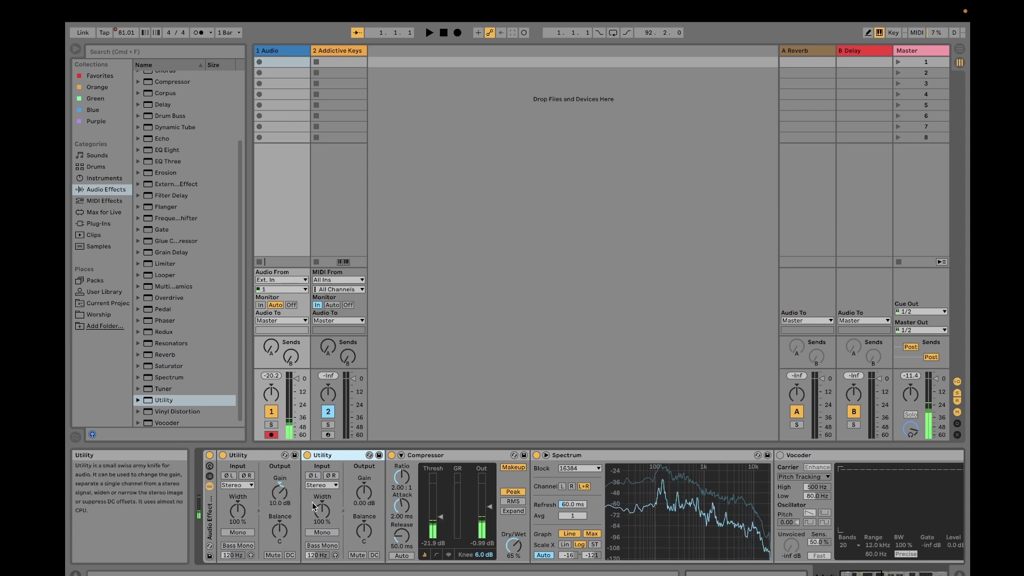
Step: Delete the second Utility from the 1 Audio track's chain and collapse the Utility presets in the browser
{"action": "key", "text": "Right"}
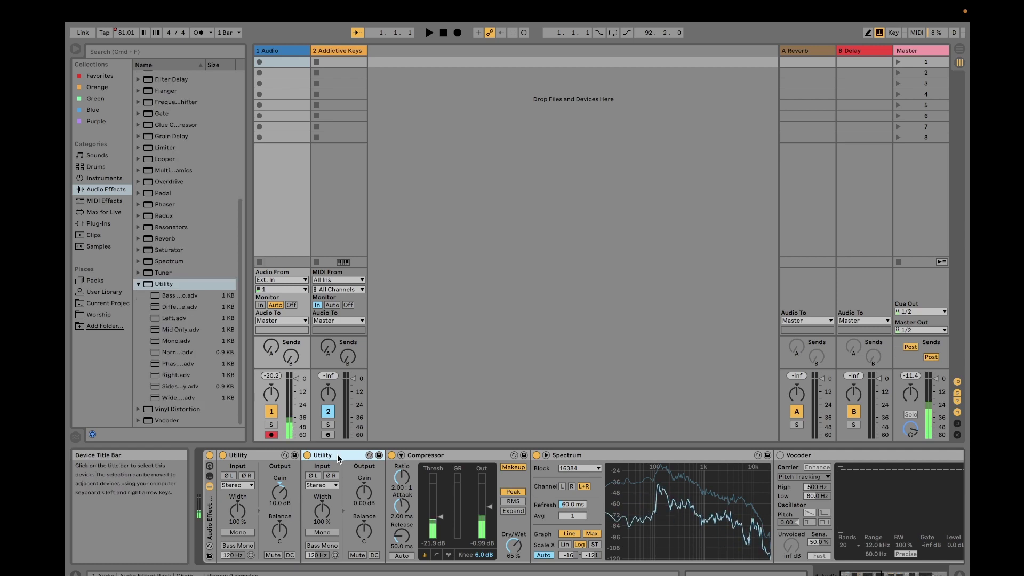
{"action": "key", "text": "Delete"}
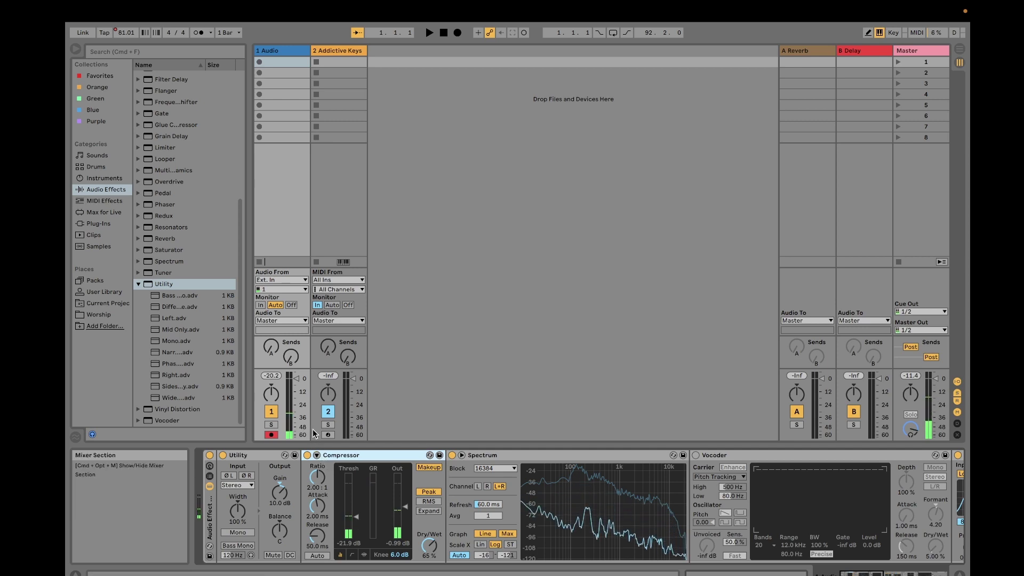
{"action": "left_click", "coordinate": [136, 287]}
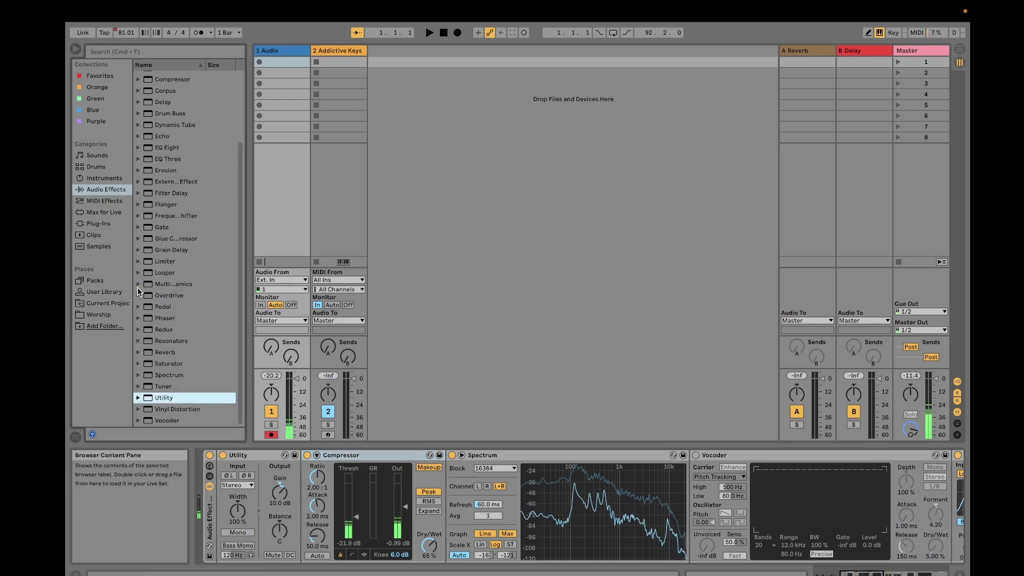
Step: Add a second Compressor from the Audio Effects directly after the existing Compressor on the 1 Audio track
{"action": "scroll", "coordinate": [181, 161], "scroll_direction": "up", "scroll_amount": 4}
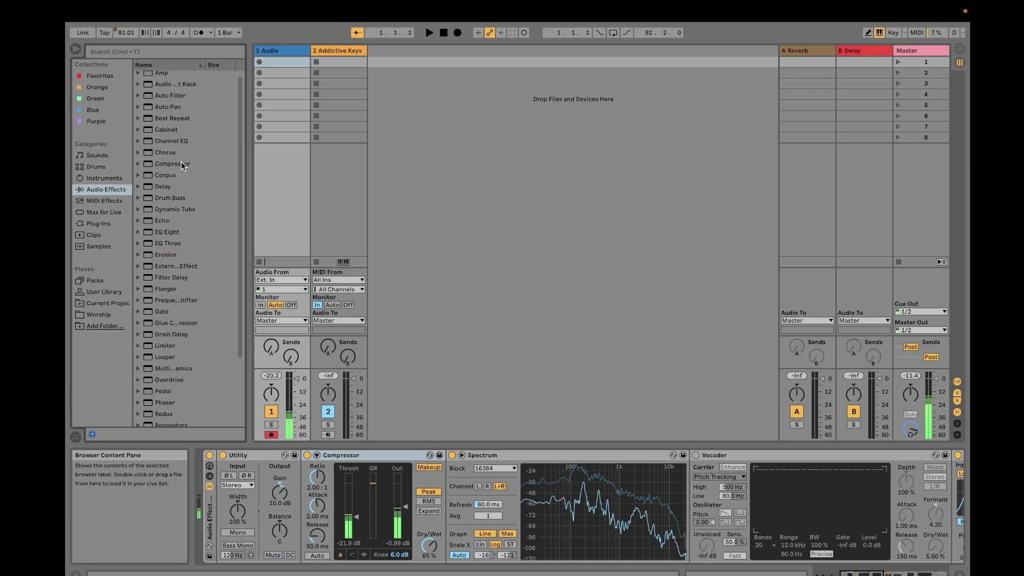
{"action": "left_click", "coordinate": [153, 169]}
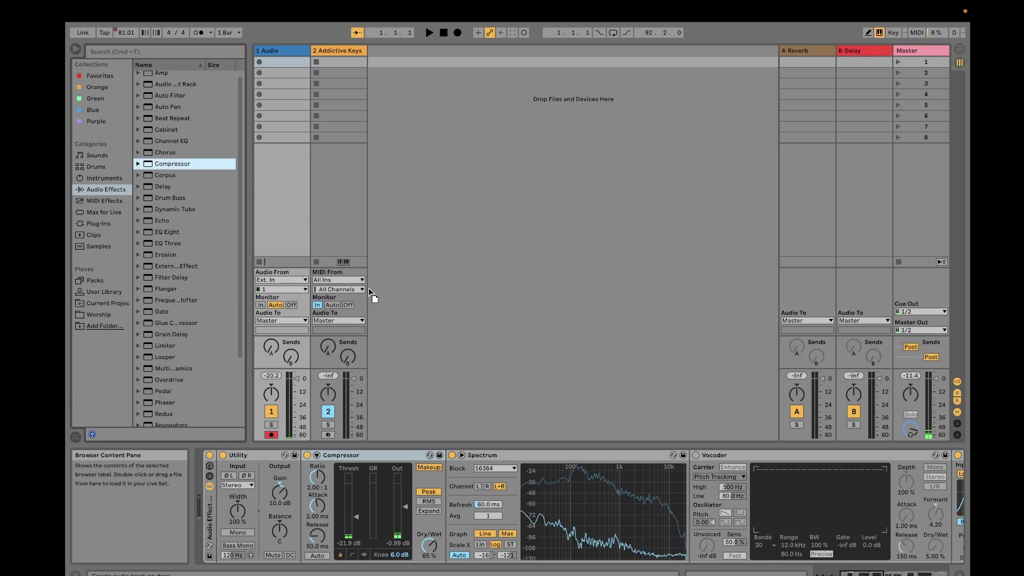
{"action": "left_click_drag", "start_coordinate": [426, 447], "coordinate": [453, 485]}
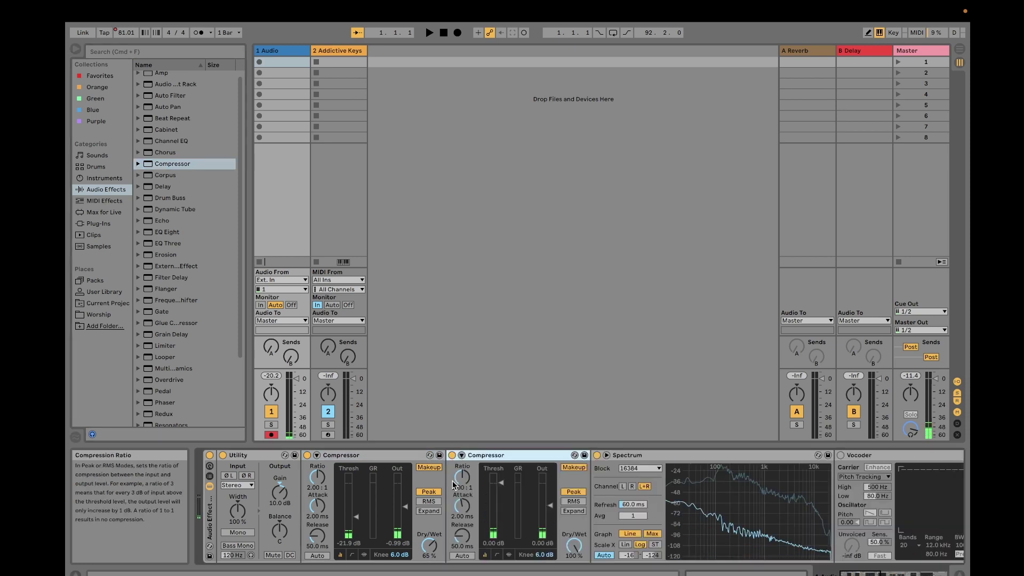
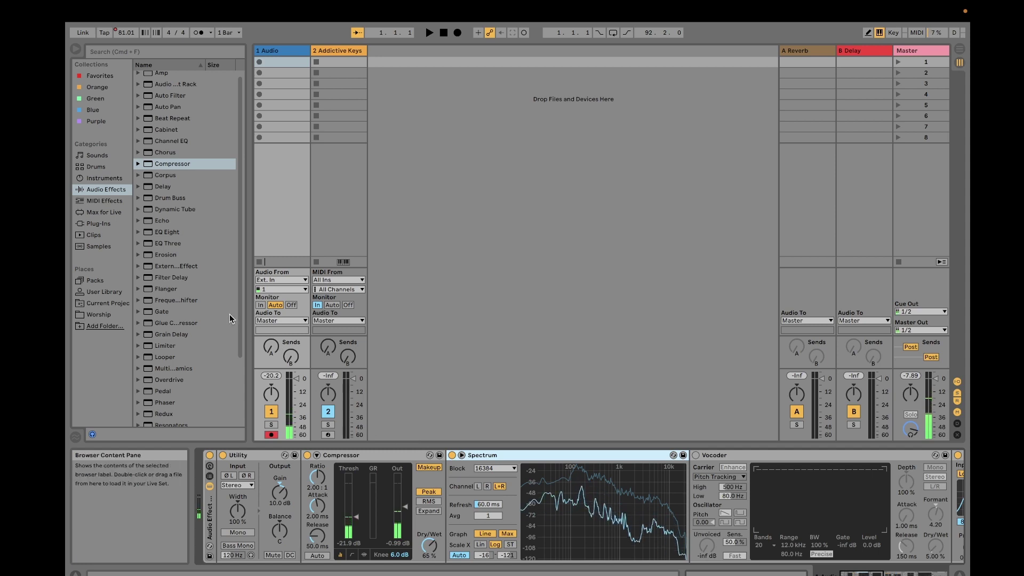
Step: Add a second Spectrum from the Audio Effects between the existing Spectrum and the Vocoder on the 1 Audio track
{"action": "scroll", "coordinate": [235, 347], "scroll_direction": "down", "scroll_amount": 5}
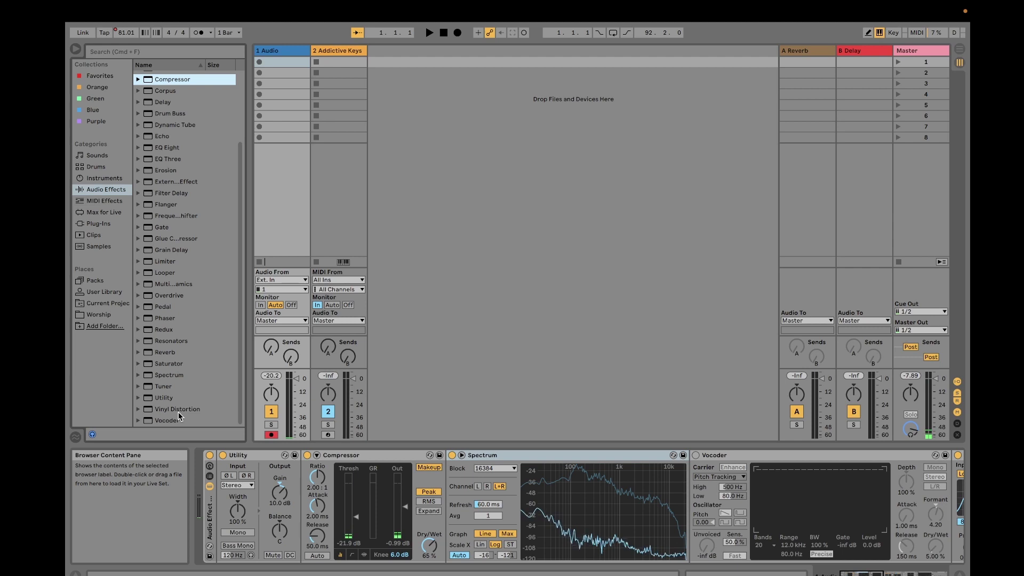
{"action": "left_click", "coordinate": [169, 375]}
{"action": "left_click_drag", "start_coordinate": [638, 482], "coordinate": [695, 496]}
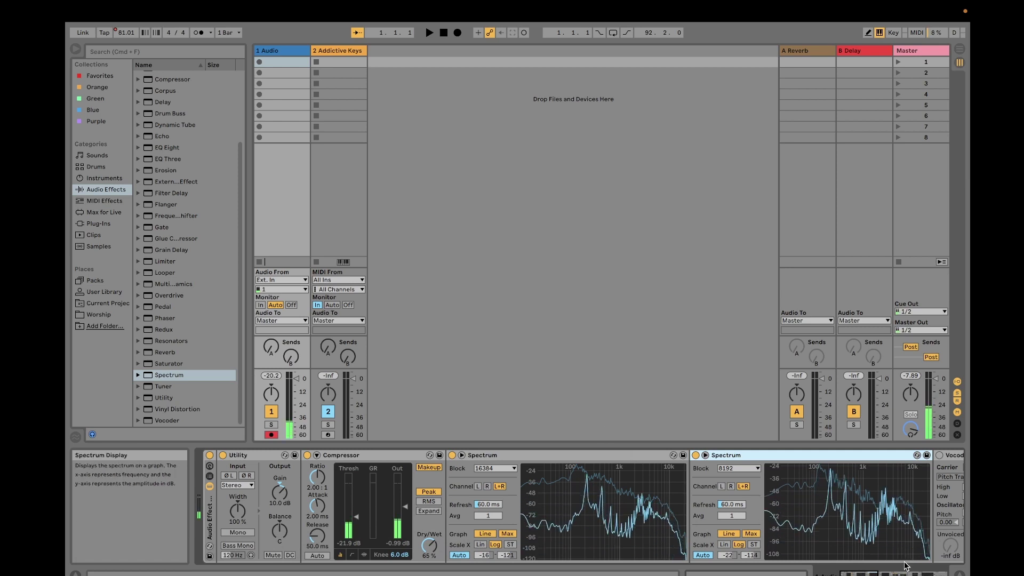
{"action": "scroll", "coordinate": [696, 534], "scroll_direction": "right", "scroll_amount": 10}
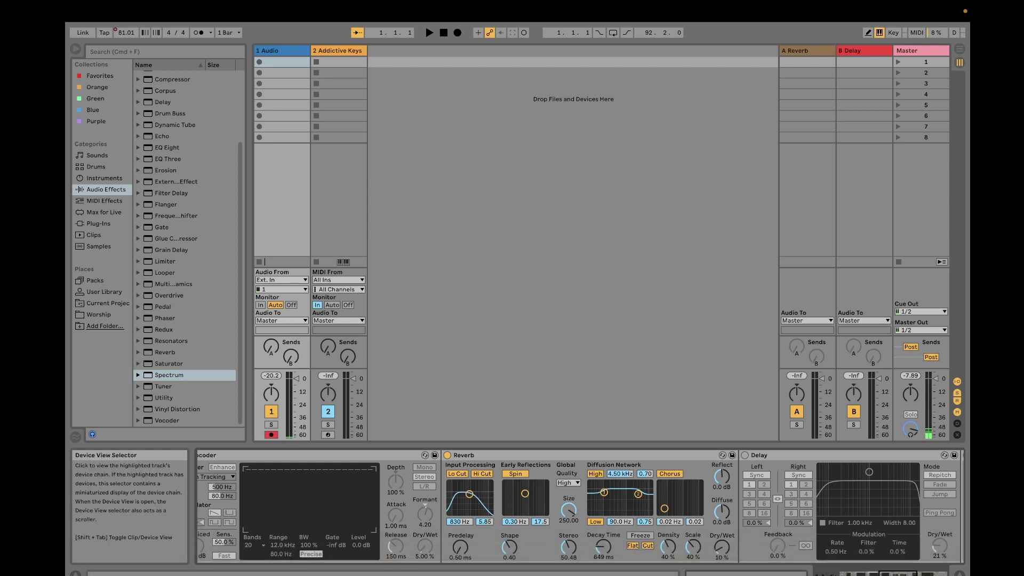
{"action": "scroll", "coordinate": [581, 506], "scroll_direction": "left", "scroll_amount": 5}
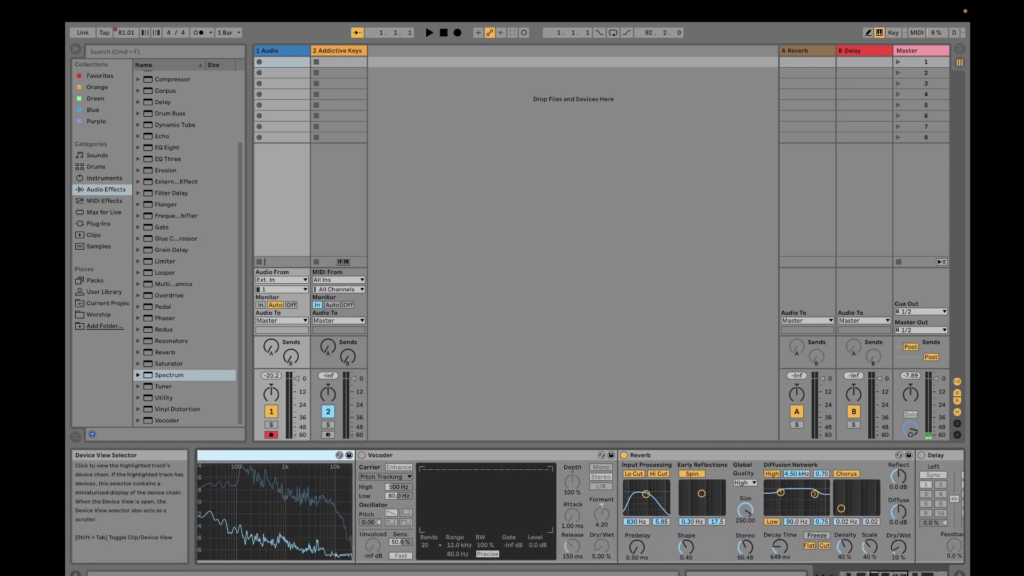
{"action": "scroll", "coordinate": [581, 507], "scroll_direction": "left", "scroll_amount": 5}
{"action": "scroll", "coordinate": [581, 506], "scroll_direction": "left", "scroll_amount": 5}
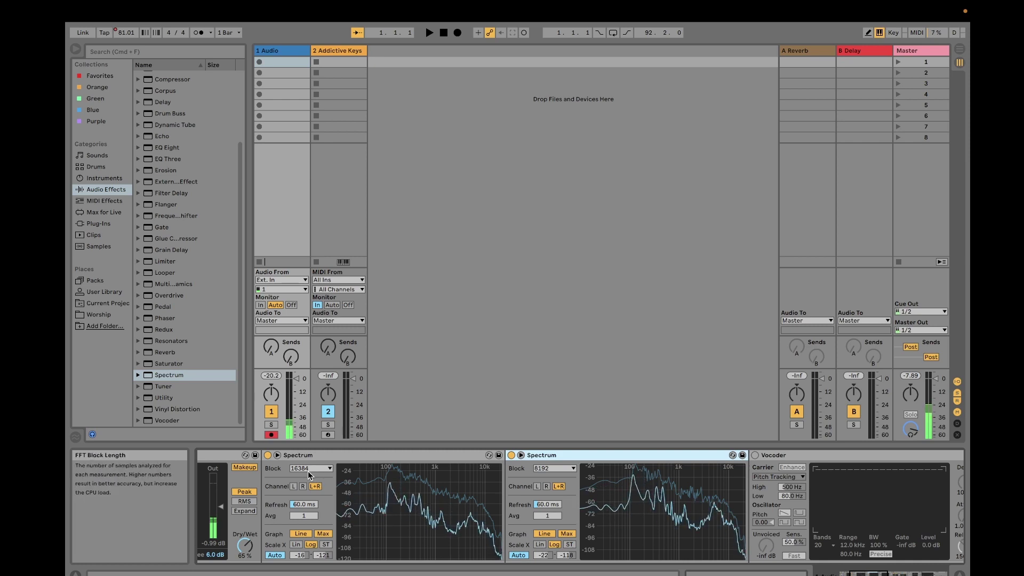
Step: Compare the two Spectrums by switching each one off and on in turn, leaving only the original Spectrum active
{"action": "left_click", "coordinate": [268, 455]}
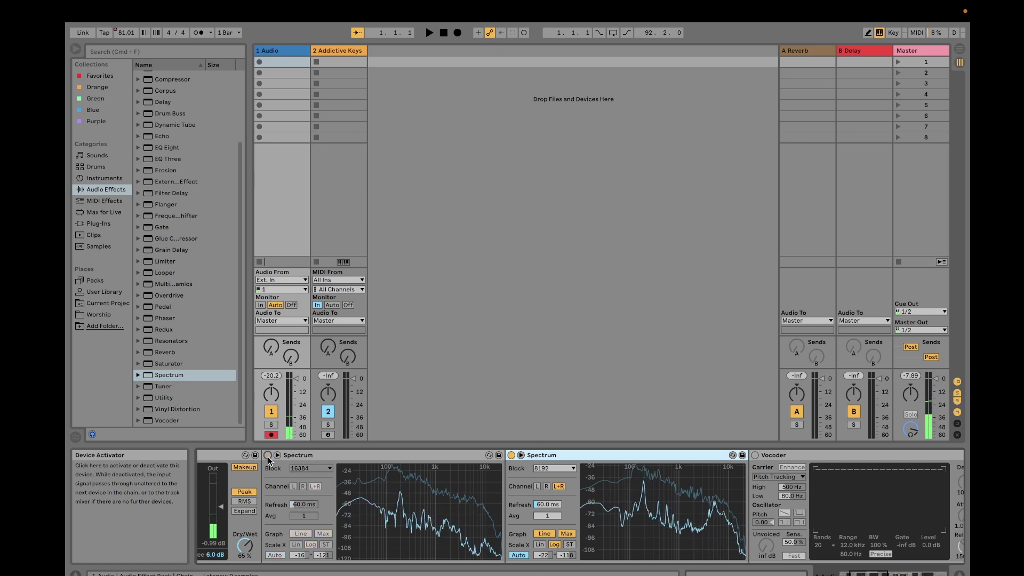
{"action": "left_click", "coordinate": [268, 455]}
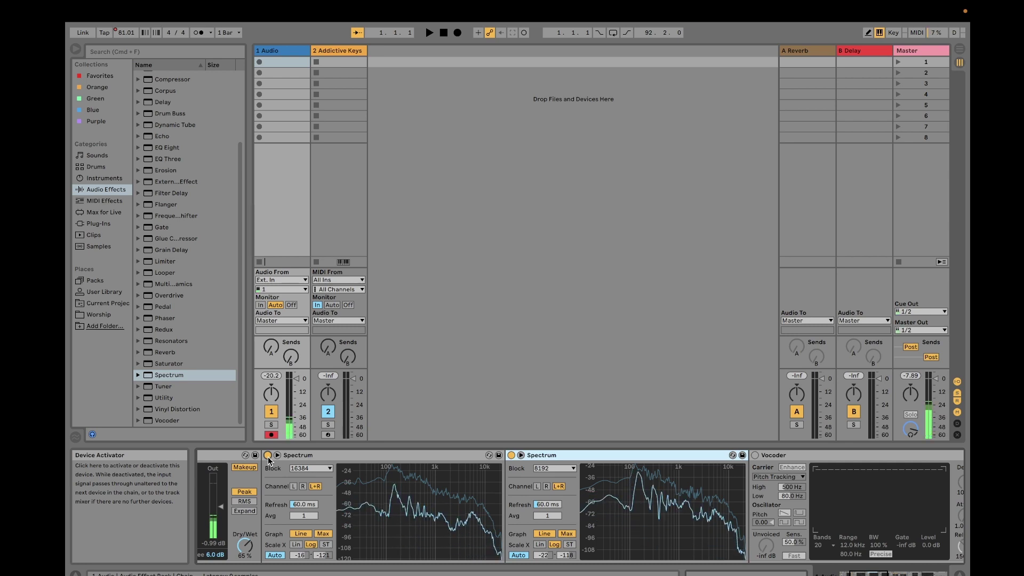
{"action": "left_click", "coordinate": [512, 456]}
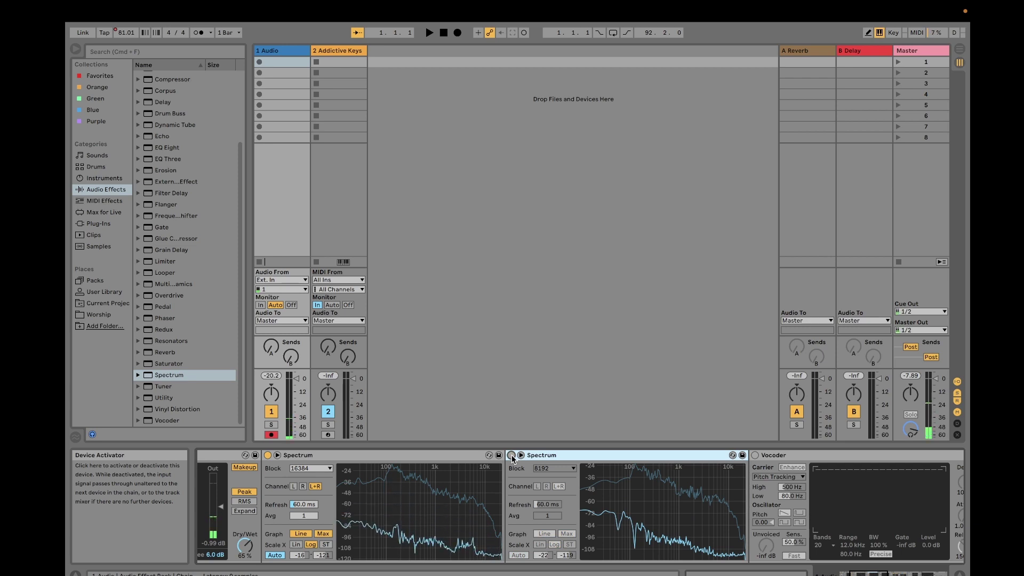
{"action": "left_click", "coordinate": [268, 455]}
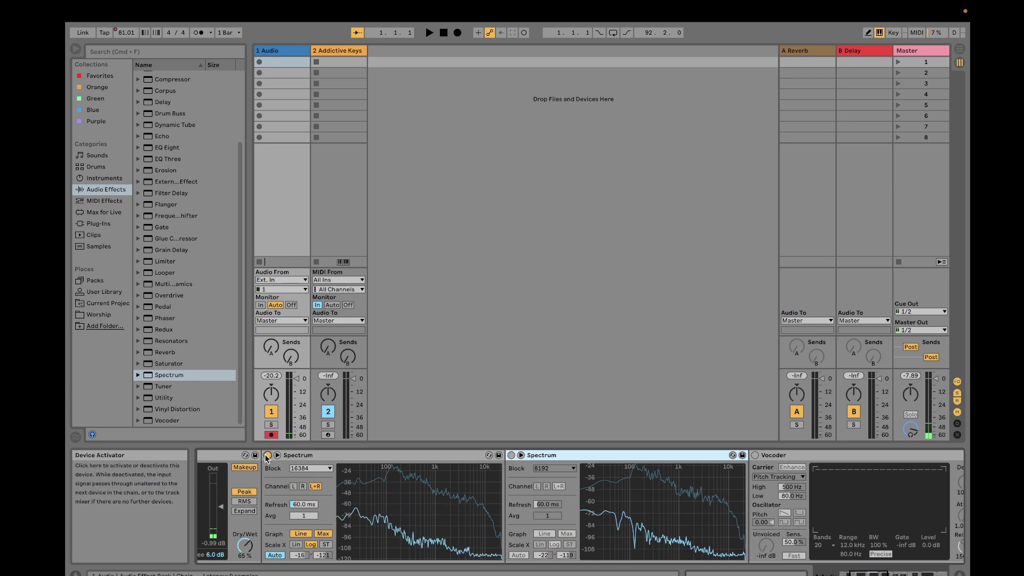
{"action": "left_click", "coordinate": [511, 456]}
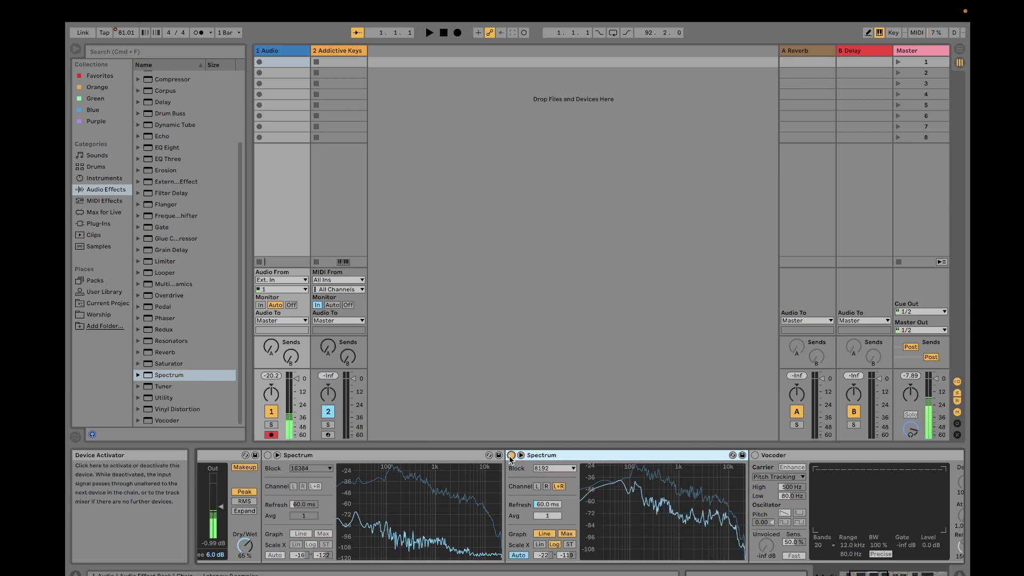
{"action": "left_click", "coordinate": [268, 455]}
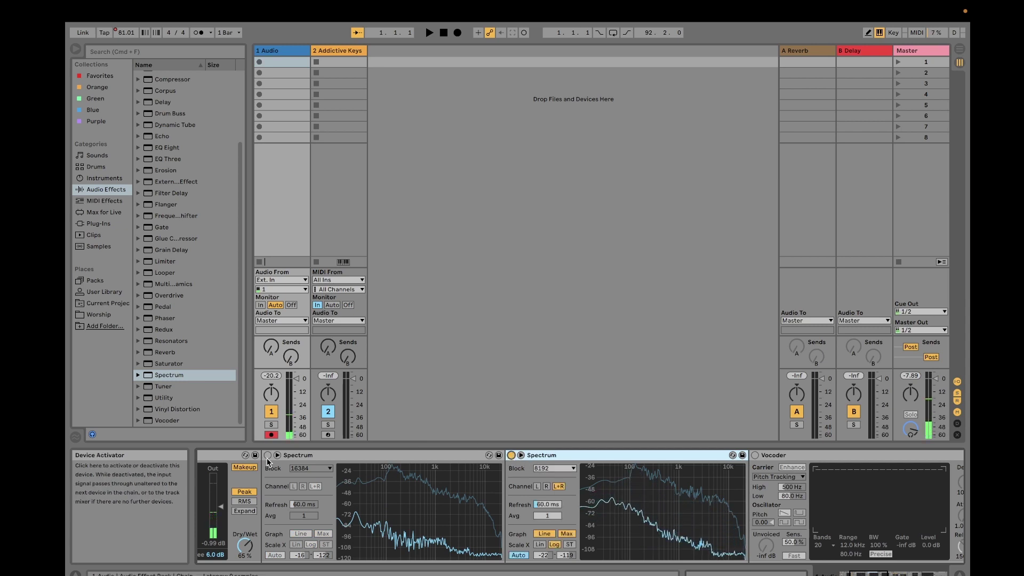
{"action": "left_click", "coordinate": [511, 455]}
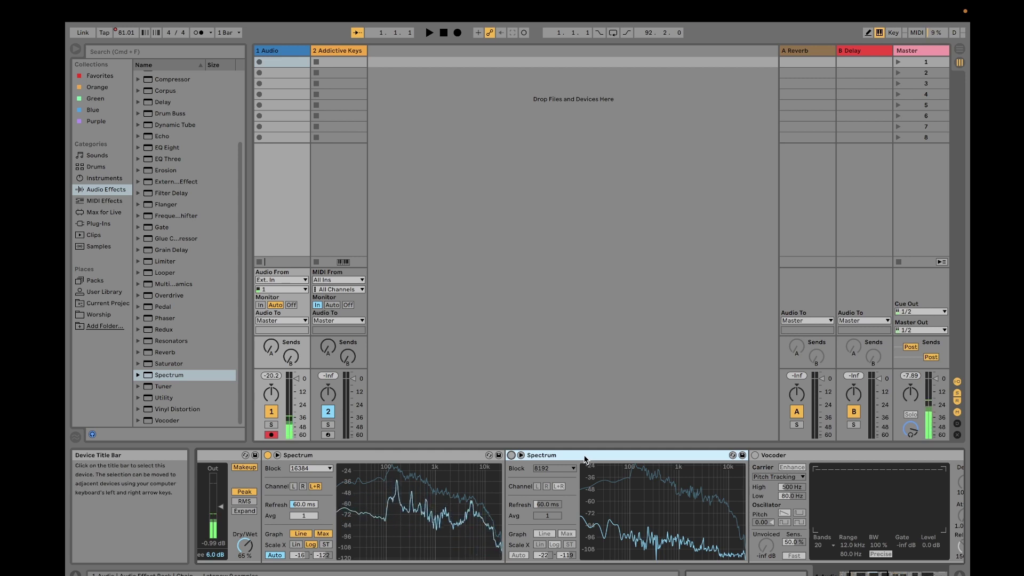
Step: Take Ableton Live out of full-screen view and switch to Chrome to read the search results on Spectrum's function in Ableton
{"action": "scroll", "coordinate": [585, 458], "scroll_direction": "right", "scroll_amount": 2}
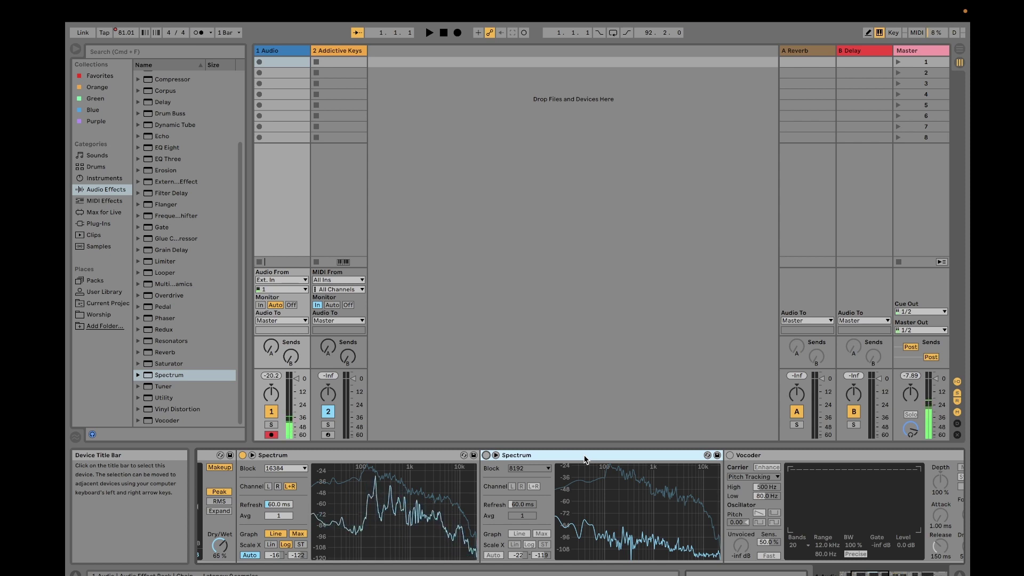
{"action": "scroll", "coordinate": [585, 459], "scroll_direction": "right", "scroll_amount": 1}
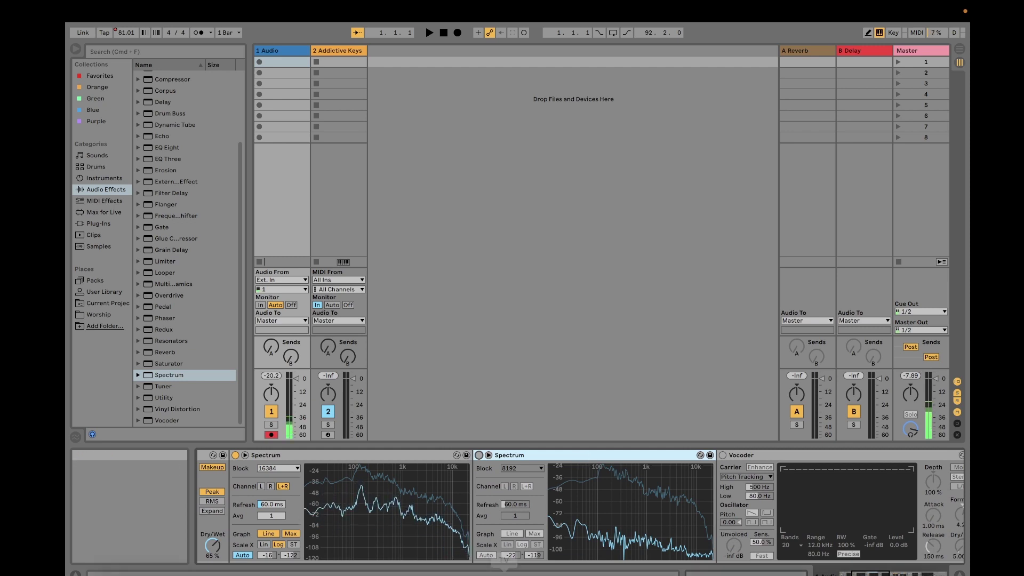
{"action": "mouse_move", "coordinate": [440, 568]}
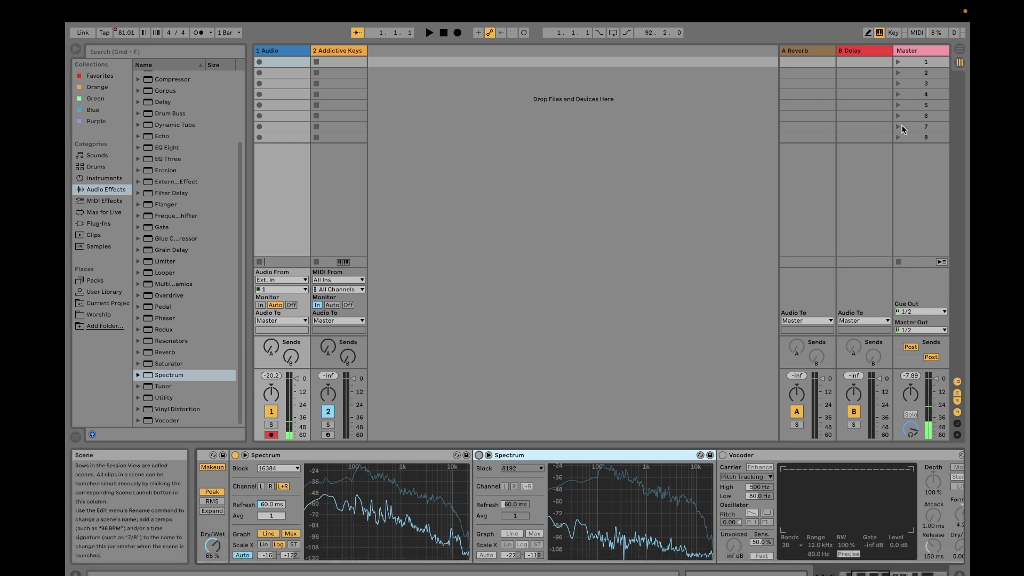
{"action": "mouse_move", "coordinate": [220, 18]}
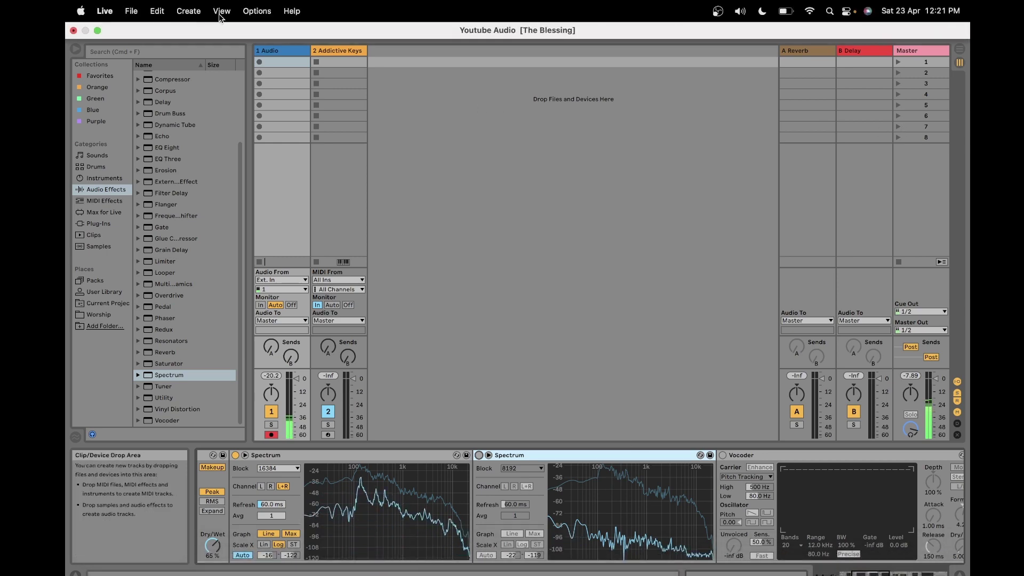
{"action": "left_click", "coordinate": [97, 31]}
{"action": "left_click", "coordinate": [116, 282]}
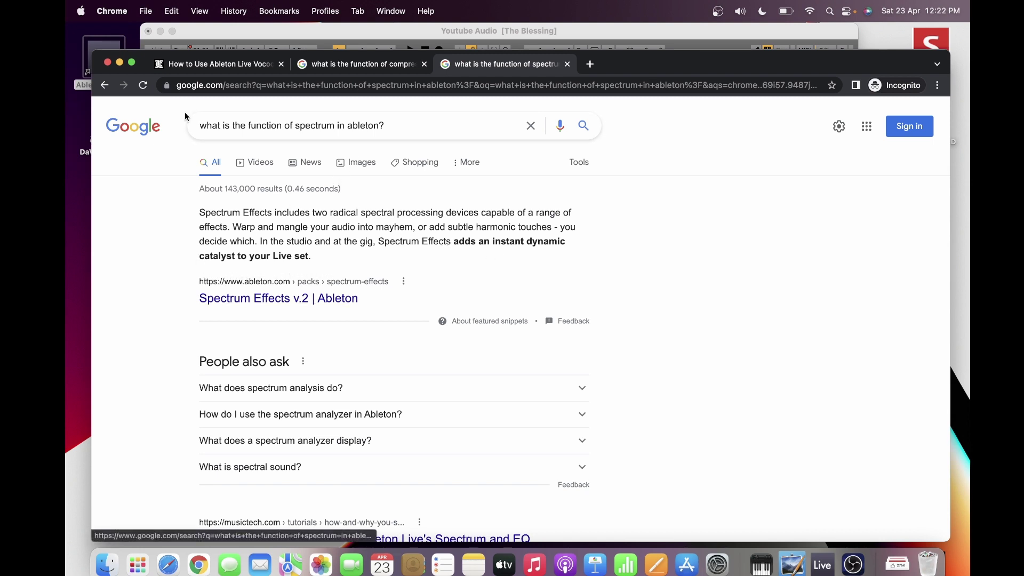
Step: Back in Ableton Live, delete the second Spectrum from the 1 Audio chain and activate the Vocoder, comparing the sound with and without it
{"action": "left_click", "coordinate": [337, 29]}
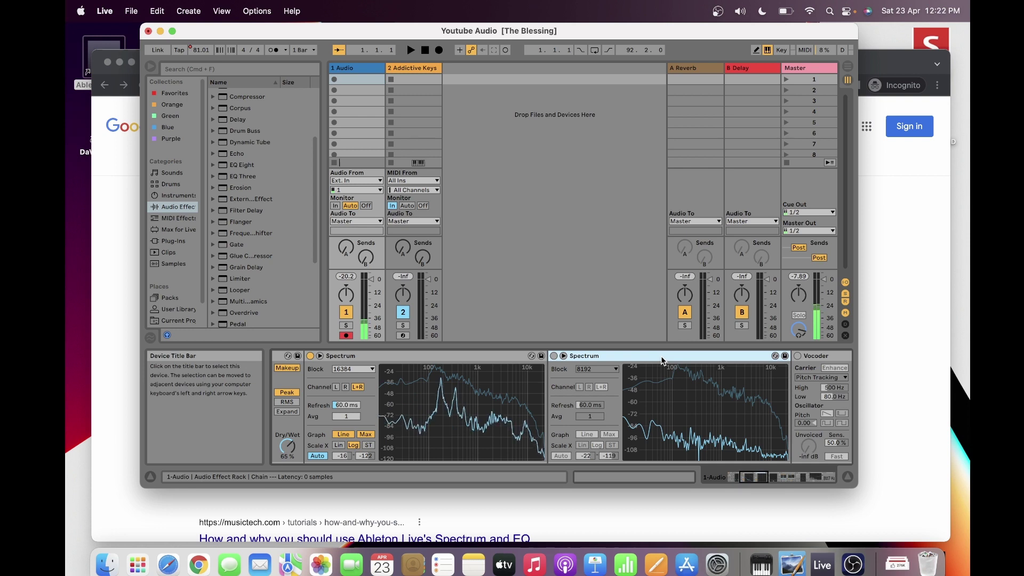
{"action": "key", "text": "Delete"}
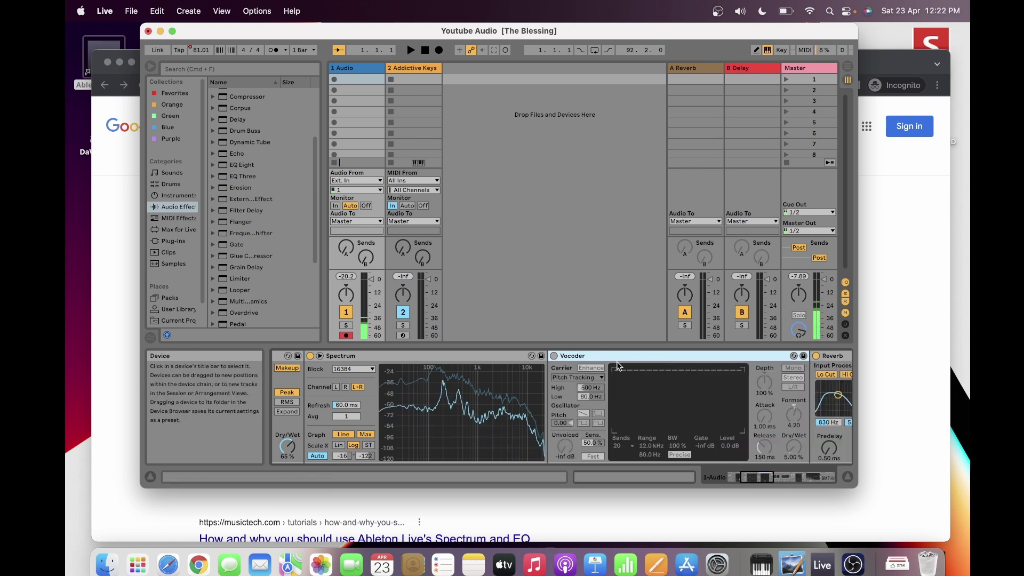
{"action": "left_click", "coordinate": [554, 356]}
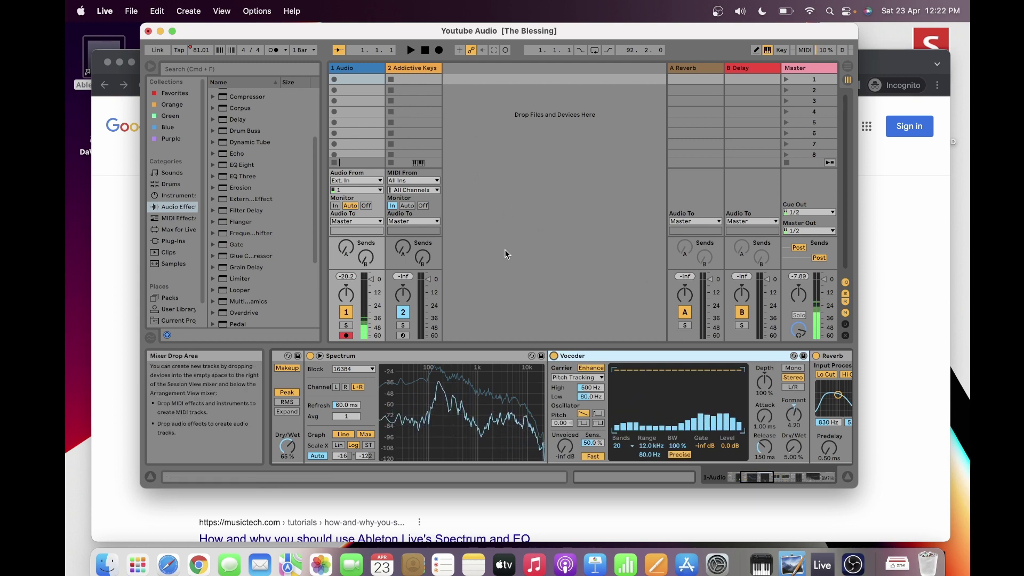
{"action": "left_click", "coordinate": [554, 356]}
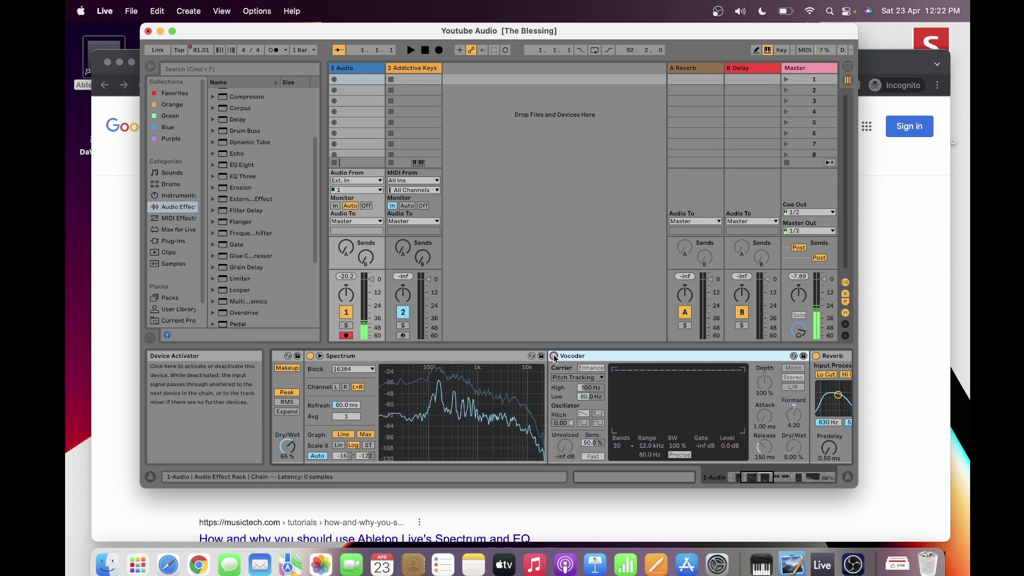
{"action": "left_click", "coordinate": [554, 357]}
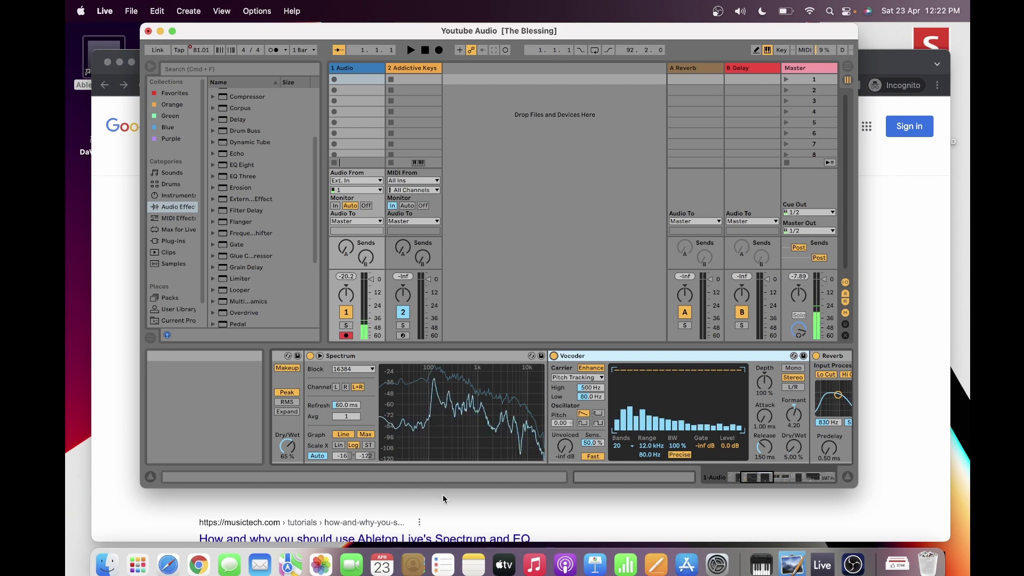
Step: Switch to Chrome, read the Ableton Live Vocoder overview on the iconcollective.edu page, and return to Ableton Live
{"action": "left_click", "coordinate": [136, 518]}
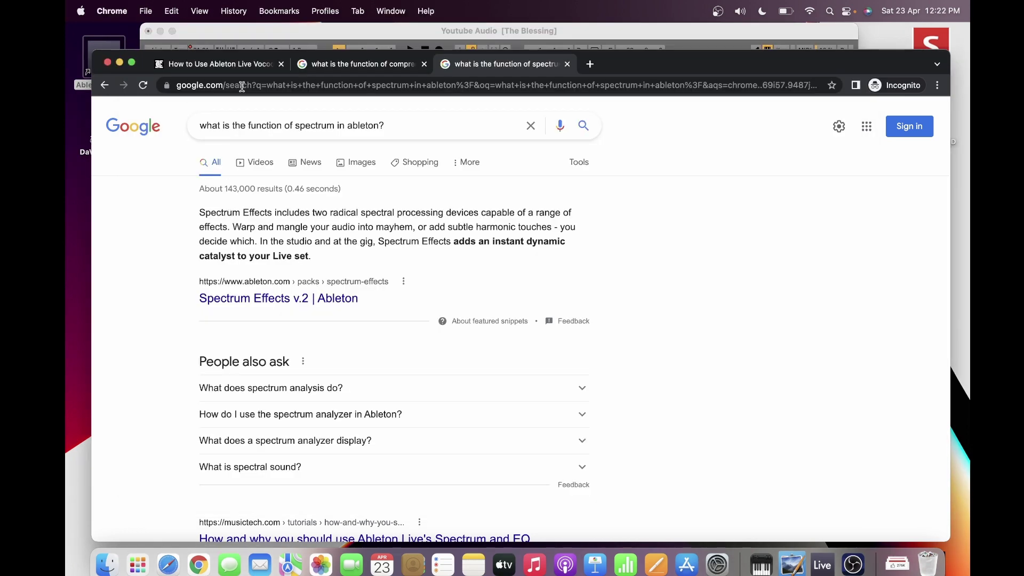
{"action": "left_click", "coordinate": [246, 62]}
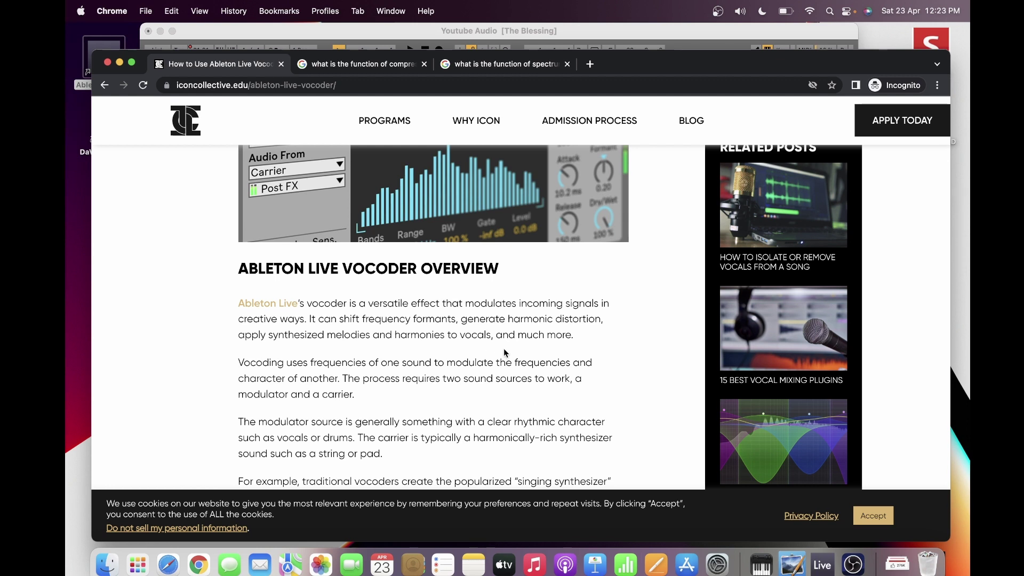
{"action": "left_click", "coordinate": [527, 27]}
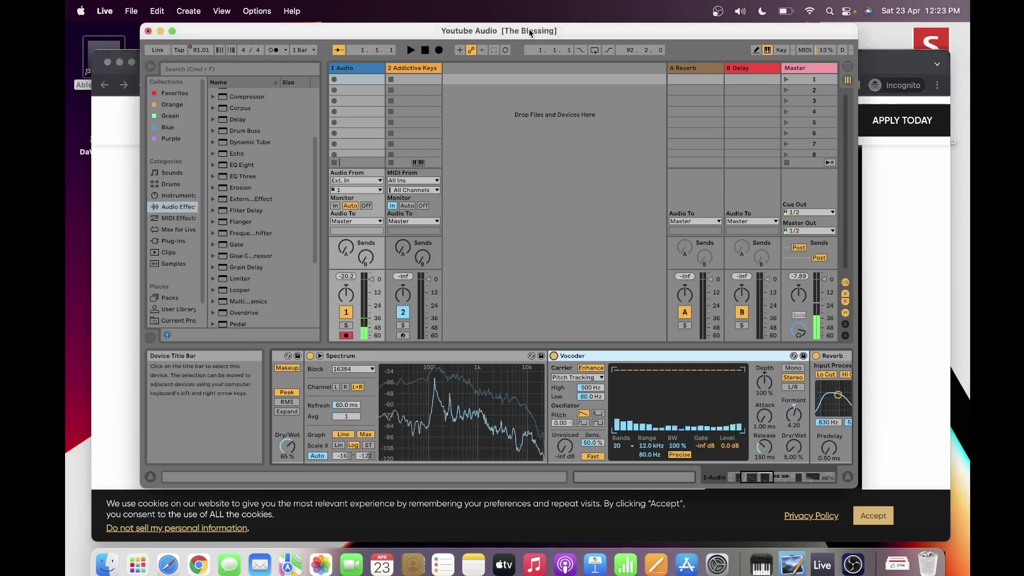
Step: Bypass and reactivate the Vocoder, and add a second Vocoder directly after it on the 1 Audio track
{"action": "left_click", "coordinate": [555, 358]}
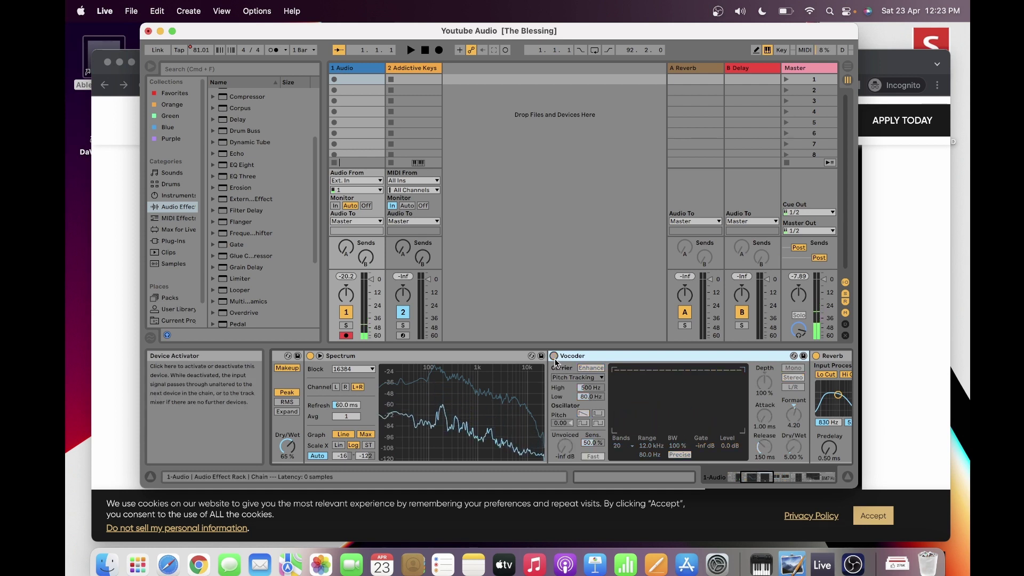
{"action": "left_click", "coordinate": [555, 358]}
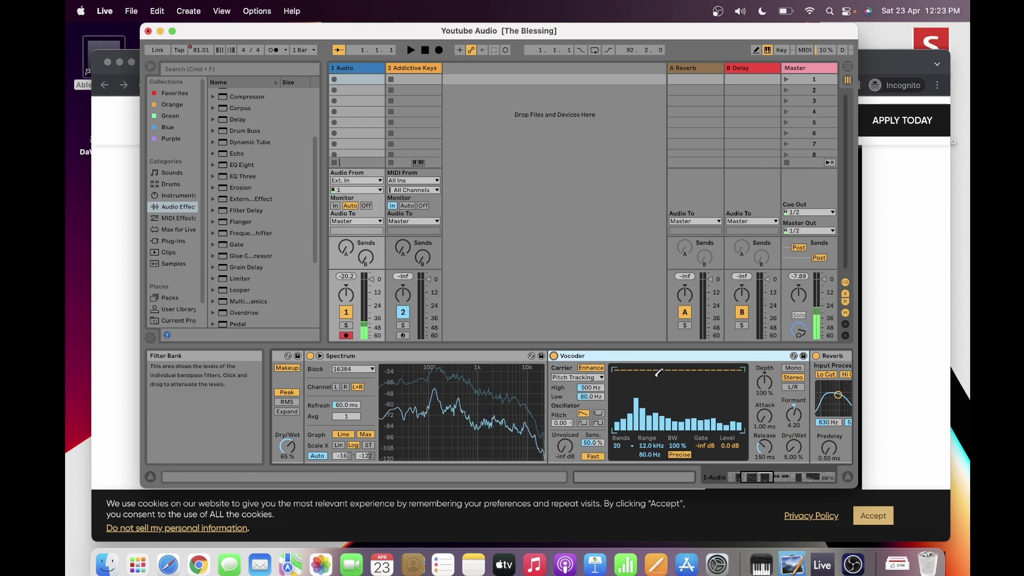
{"action": "key", "text": "Return"}
Step: Try the other oscillator waveforms on the first Vocoder
{"action": "left_click", "coordinate": [378, 413]}
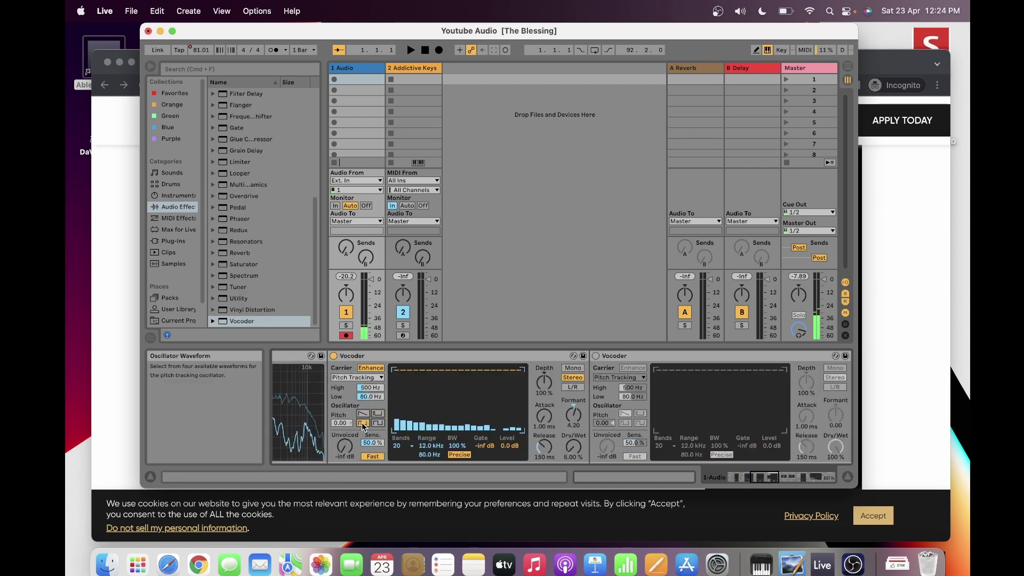
{"action": "left_click", "coordinate": [377, 423]}
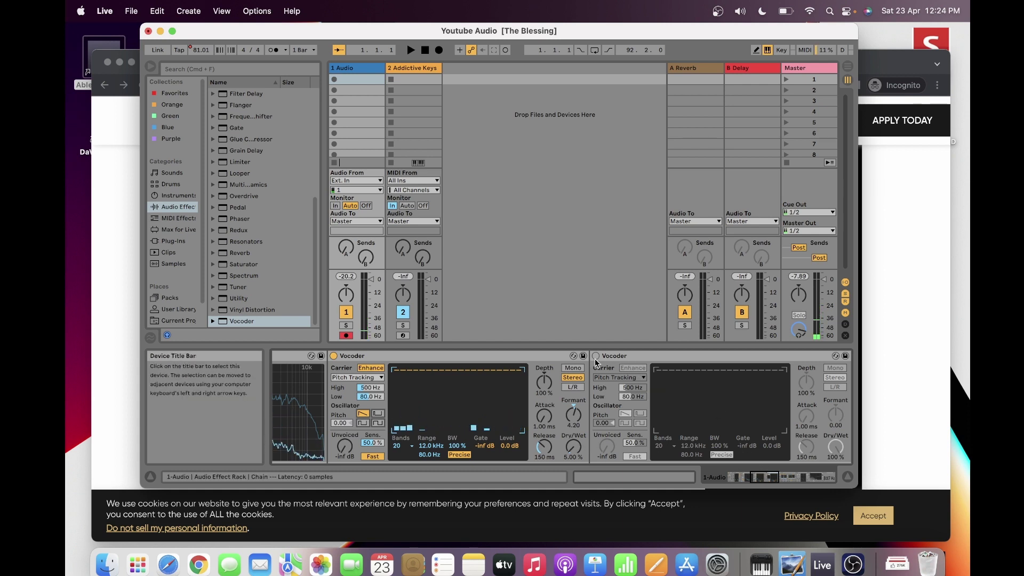
Step: Bypass the first Vocoder, activate the second one and set its Carrier to Noise
{"action": "left_click", "coordinate": [334, 357]}
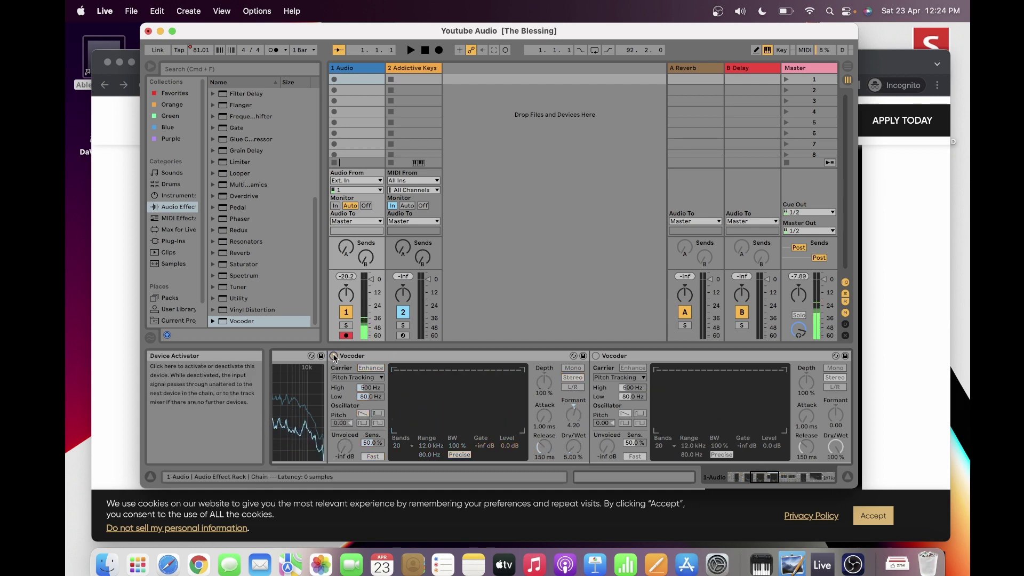
{"action": "left_click", "coordinate": [596, 358]}
{"action": "left_click", "coordinate": [619, 378]}
{"action": "left_click", "coordinate": [616, 390]}
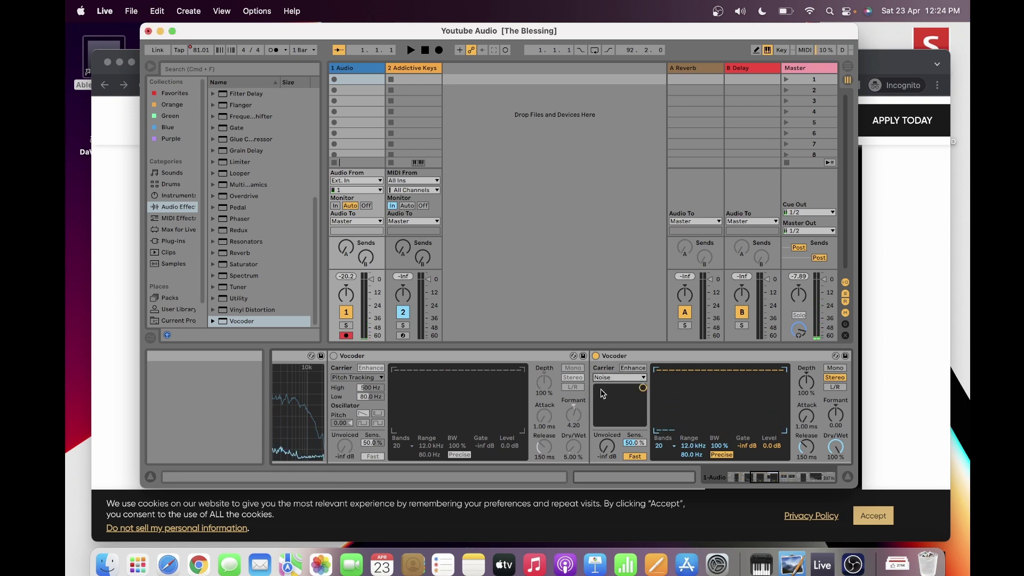
Step: Reactivate the first Vocoder in place of the second and try a Dry/Wet value of 50 on it
{"action": "left_click", "coordinate": [334, 356]}
{"action": "left_click", "coordinate": [596, 356]}
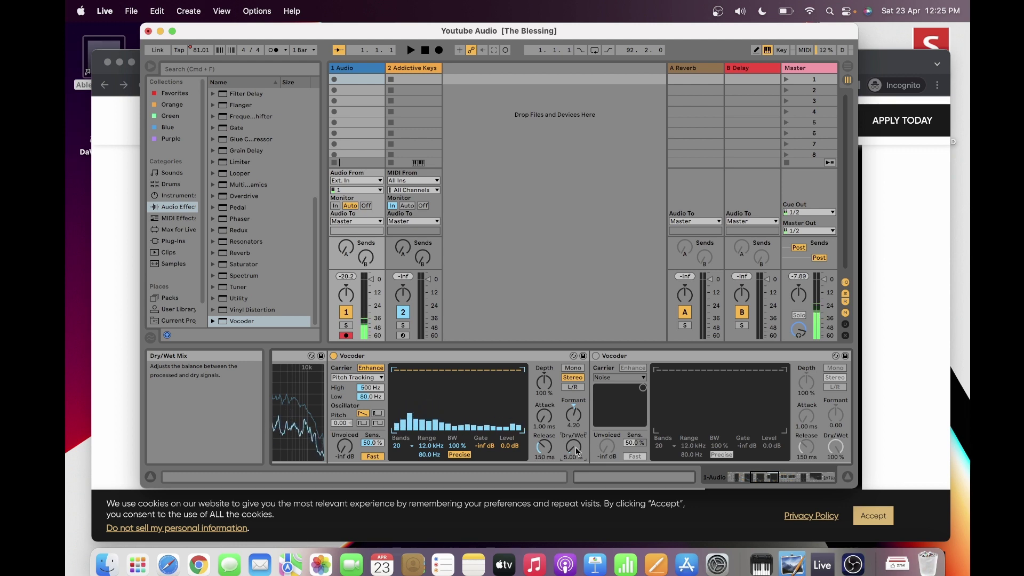
{"action": "type", "text": "50"}
{"action": "key", "text": "Return"}
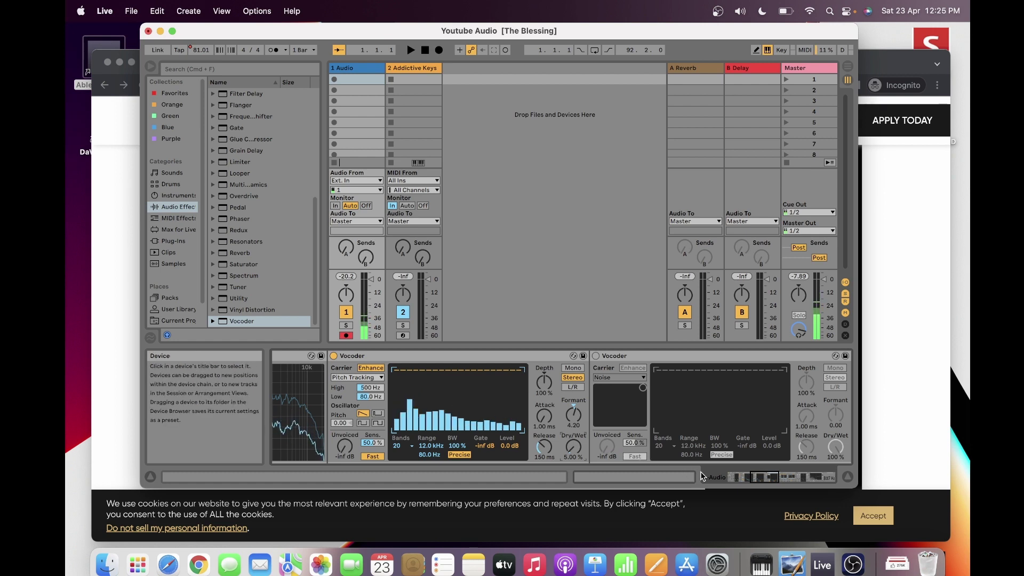
Step: Delete the second Vocoder from the 1 Audio track's chain
{"action": "left_click", "coordinate": [707, 360]}
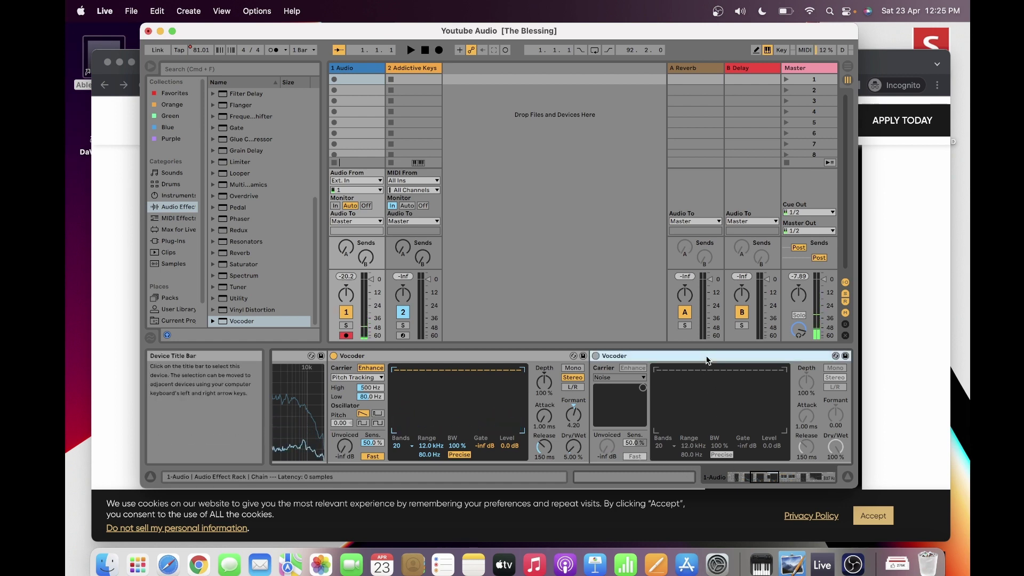
{"action": "key", "text": "Delete"}
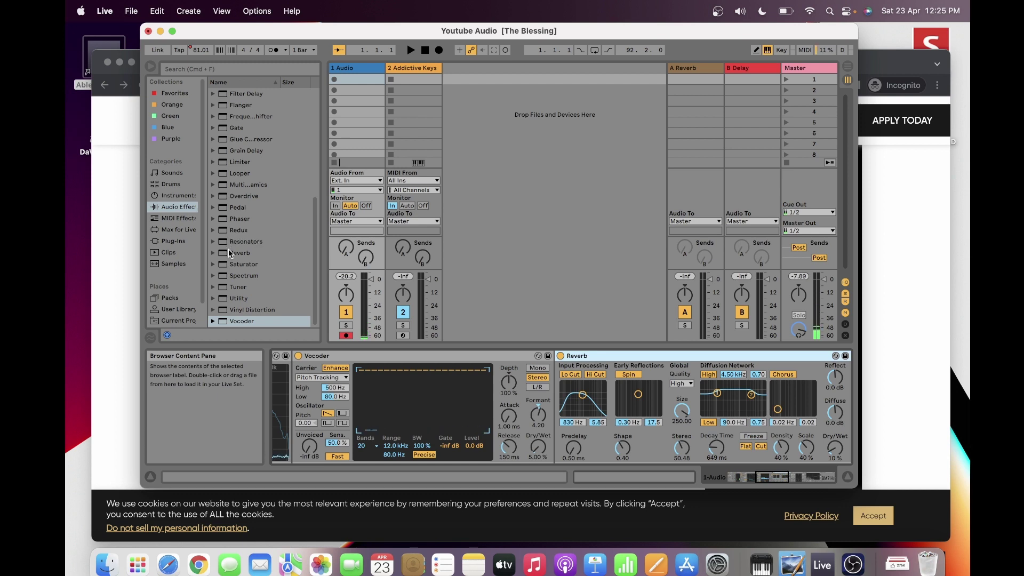
Step: Add a second Reverb from the Audio Effects directly after the existing Reverb and return Ableton Live to full-screen view
{"action": "left_click_drag", "start_coordinate": [233, 259], "coordinate": [592, 400]}
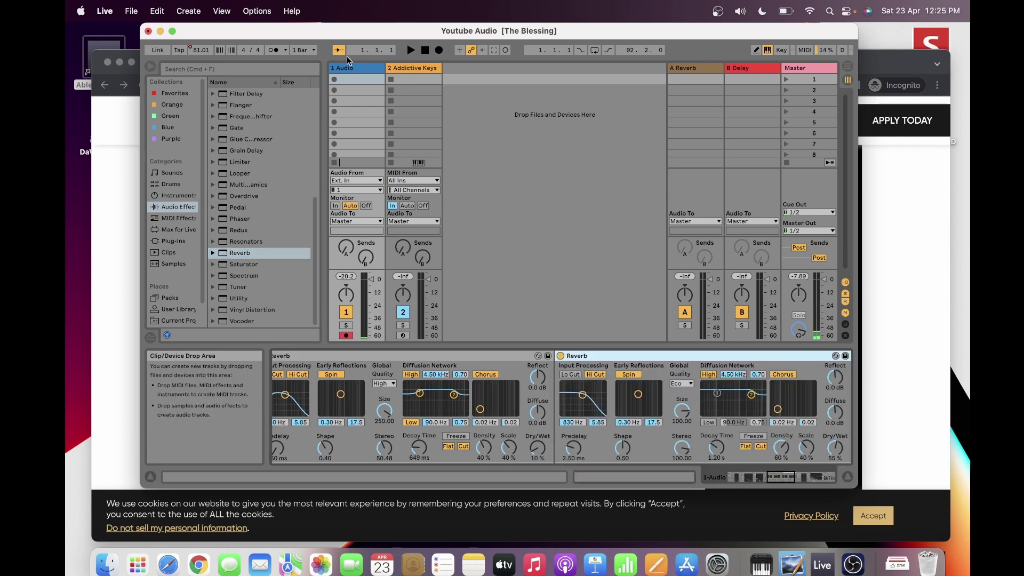
{"action": "left_click", "coordinate": [173, 30]}
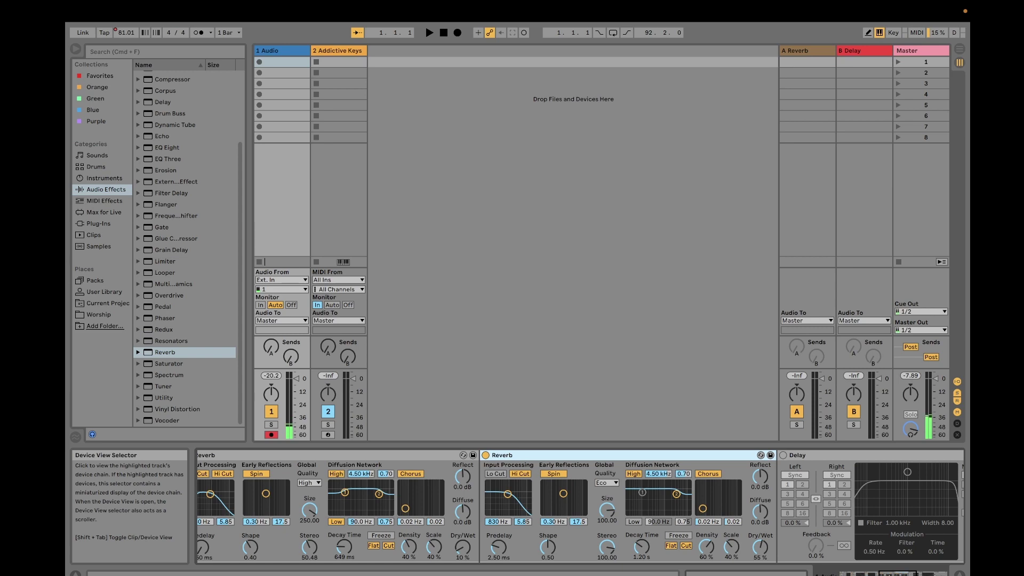
{"action": "scroll", "coordinate": [898, 574], "scroll_direction": "left", "scroll_amount": 3}
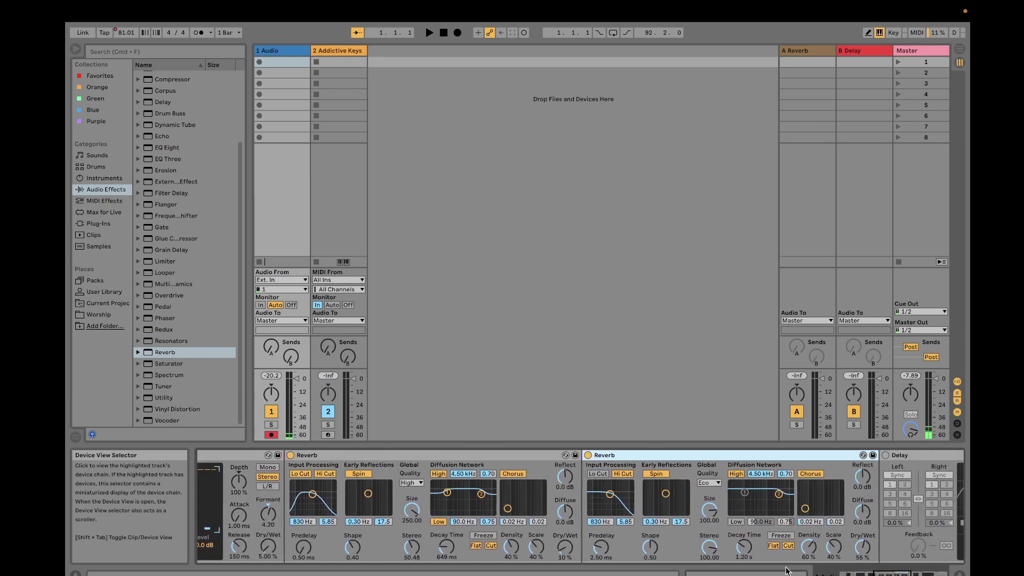
Step: Bypass and reactivate the second Reverb to compare the vocal sound with and without it
{"action": "left_click", "coordinate": [588, 455]}
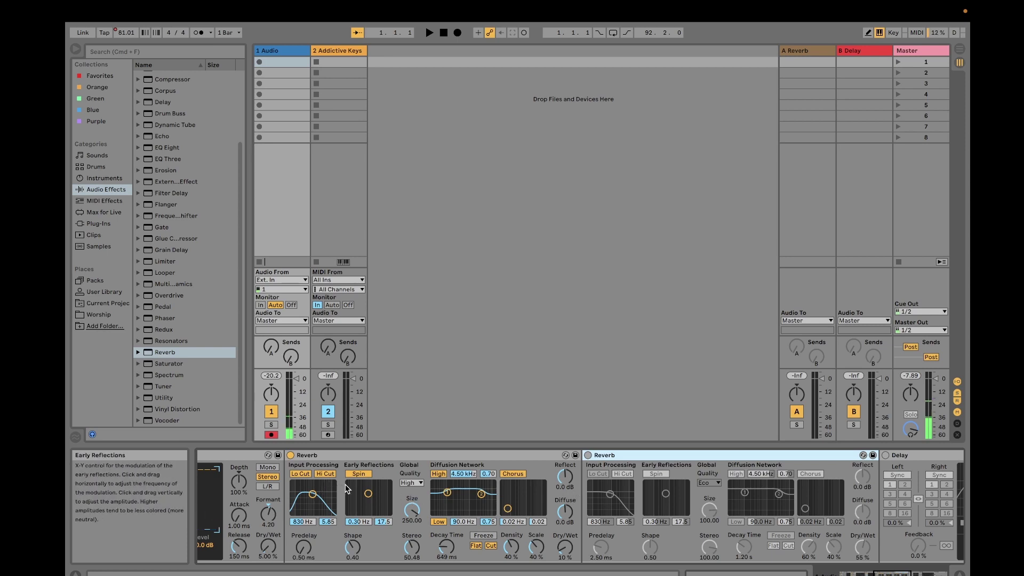
{"action": "left_click", "coordinate": [588, 455]}
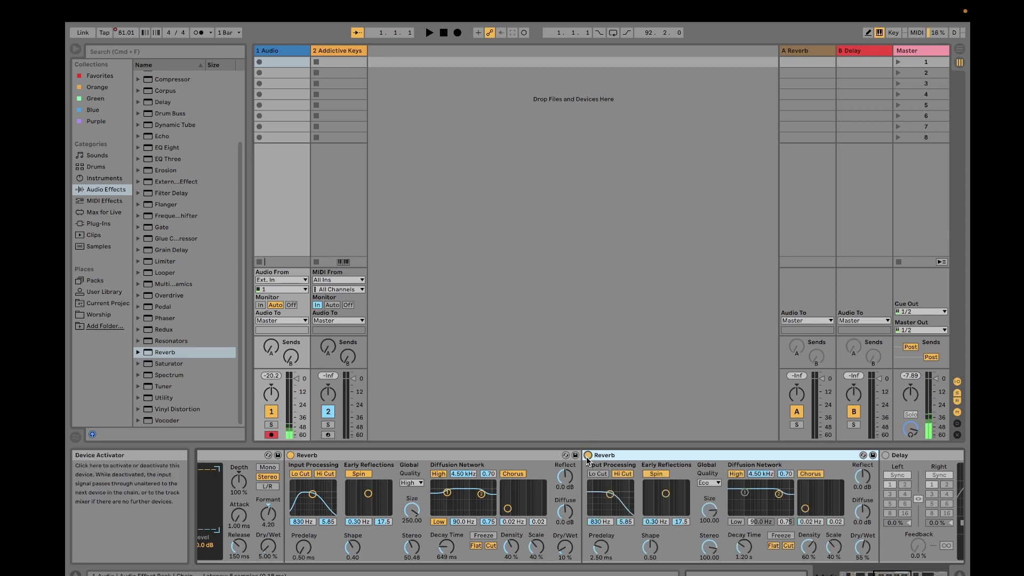
Step: Toggle the second Reverb off and on to compare the vocal sound, leaving it bypassed
{"action": "left_click", "coordinate": [588, 456]}
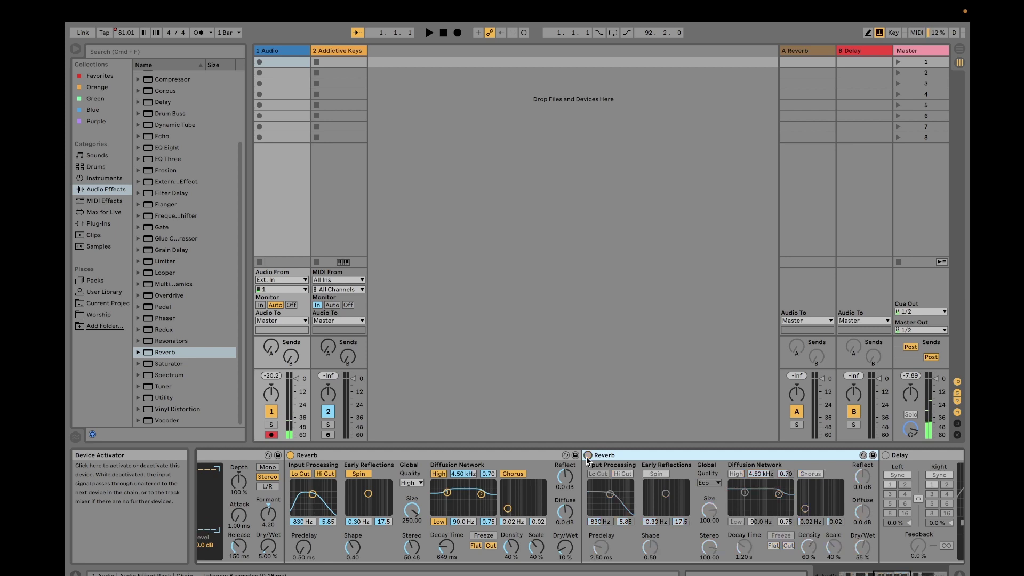
{"action": "left_click", "coordinate": [588, 455]}
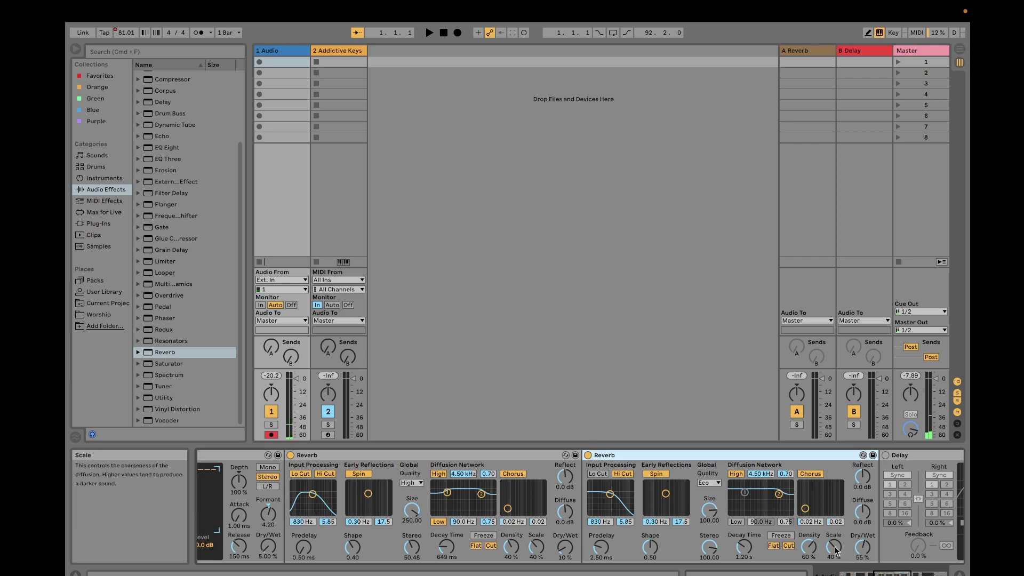
{"action": "left_click", "coordinate": [588, 456]}
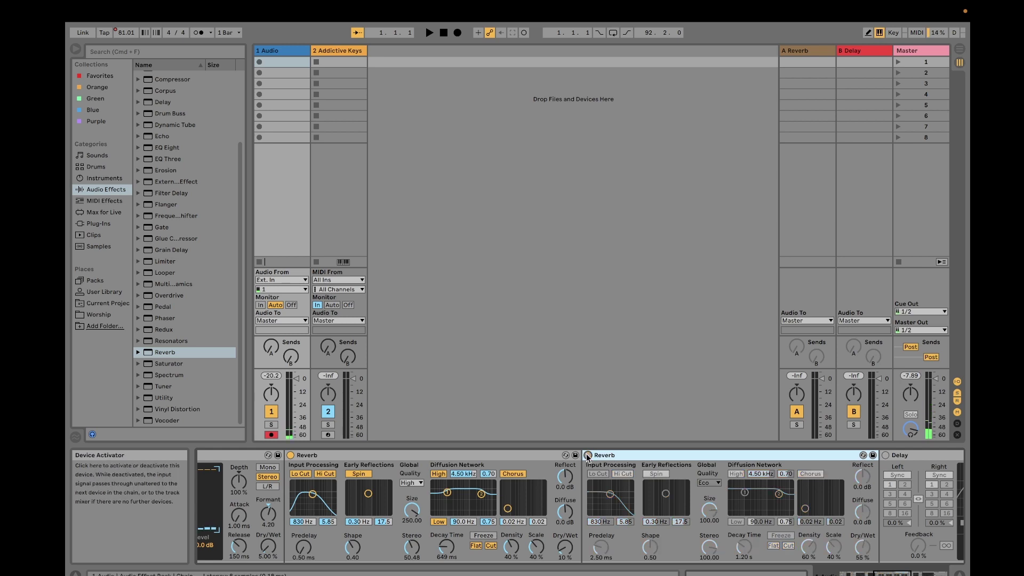
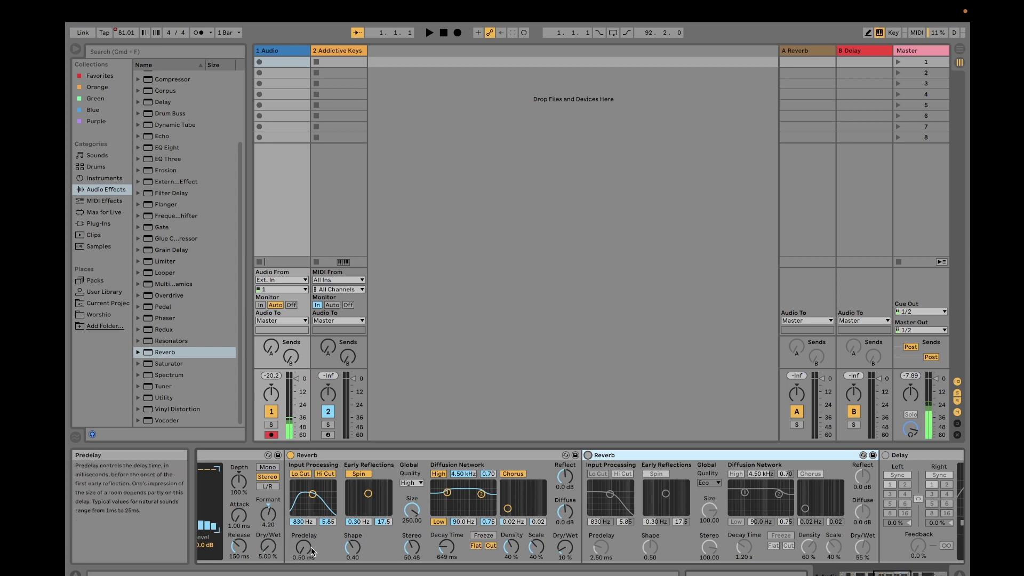
Step: Try a Predelay of 10 on the first Reverb and set it back to 0.5 ms
{"action": "left_click", "coordinate": [310, 548]}
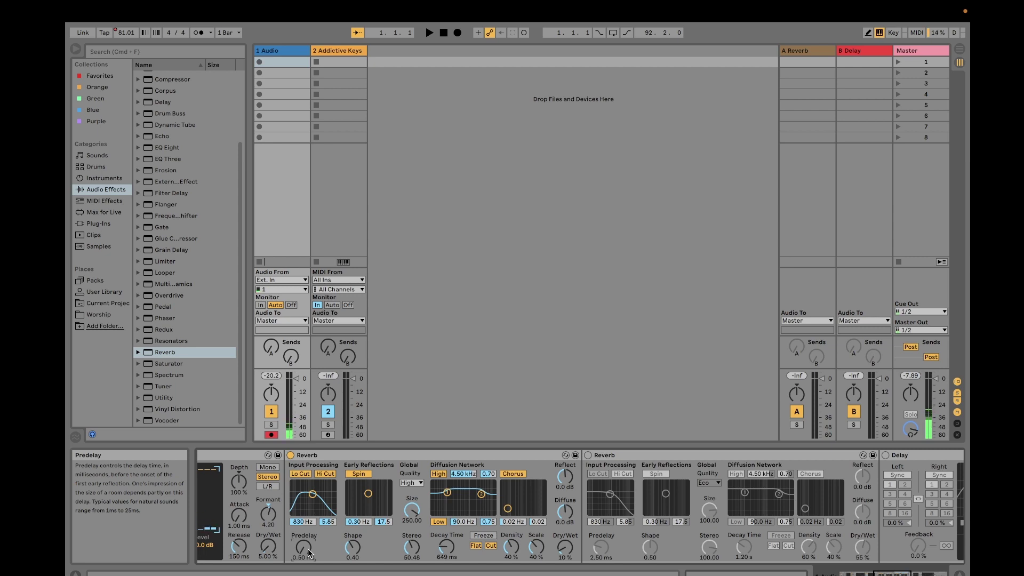
{"action": "type", "text": "10"}
{"action": "key", "text": "Return"}
{"action": "left_click", "coordinate": [303, 548]}
{"action": "type", "text": "0.5"}
{"action": "key", "text": "Return"}
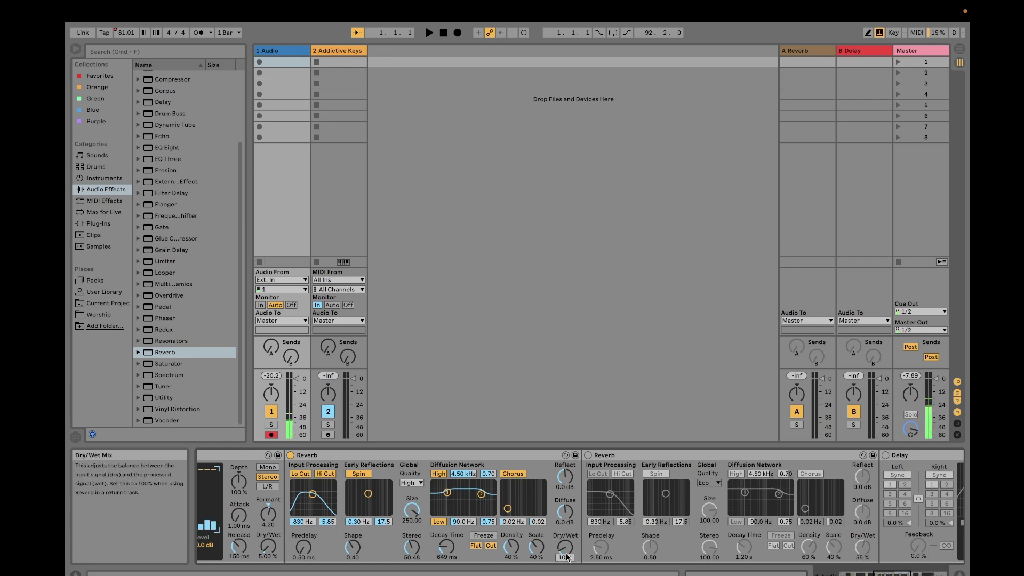
Step: Try a Dry/Wet value of 55 on the first Reverb and return it to 10%
{"action": "type", "text": "55"}
{"action": "key", "text": "Return"}
{"action": "left_click_drag", "start_coordinate": [569, 556], "coordinate": [568, 575]}
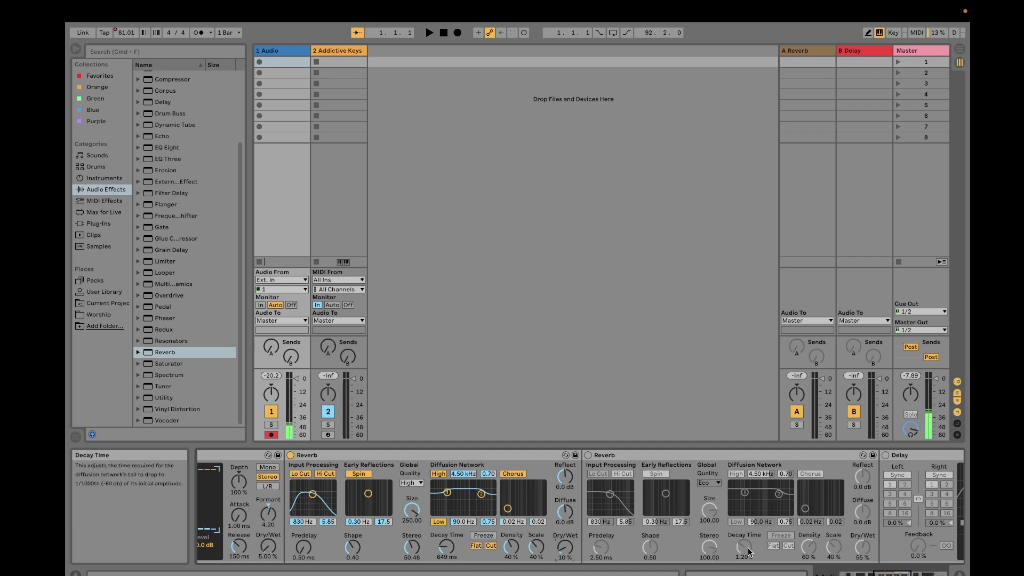
Step: Try Decay Time values of 200, 2000 and 373 on the first Reverb and set it back to 649 ms
{"action": "left_click", "coordinate": [446, 557]}
{"action": "type", "text": "200"}
{"action": "key", "text": "Return"}
{"action": "left_click", "coordinate": [446, 557]}
{"action": "key", "text": "Return"}
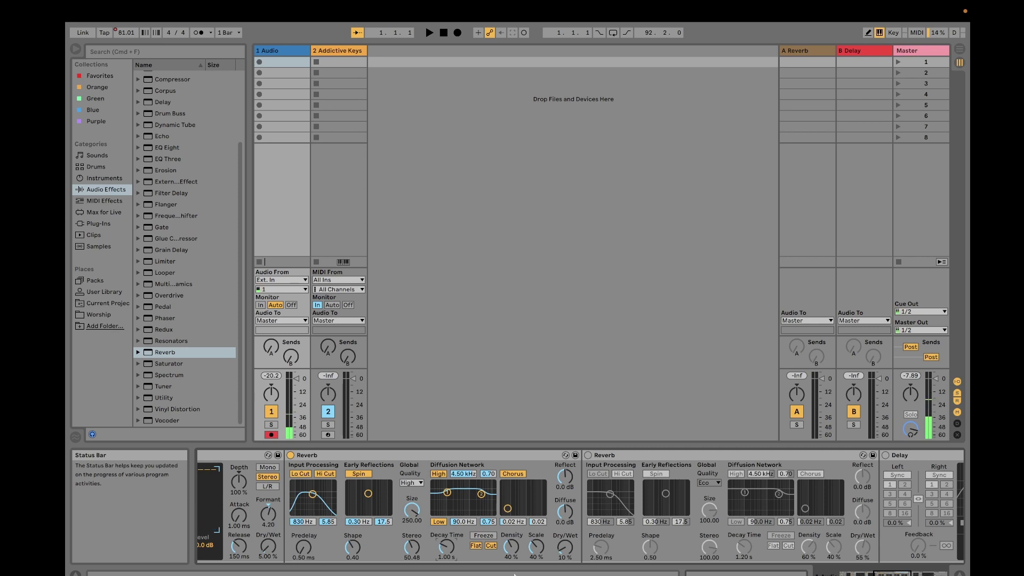
{"action": "type", "text": "2000"}
{"action": "key", "text": "Return"}
{"action": "type", "text": "373"}
{"action": "key", "text": "Return"}
{"action": "key", "text": "Down"}
{"action": "type", "text": "649"}
{"action": "key", "text": "Return"}
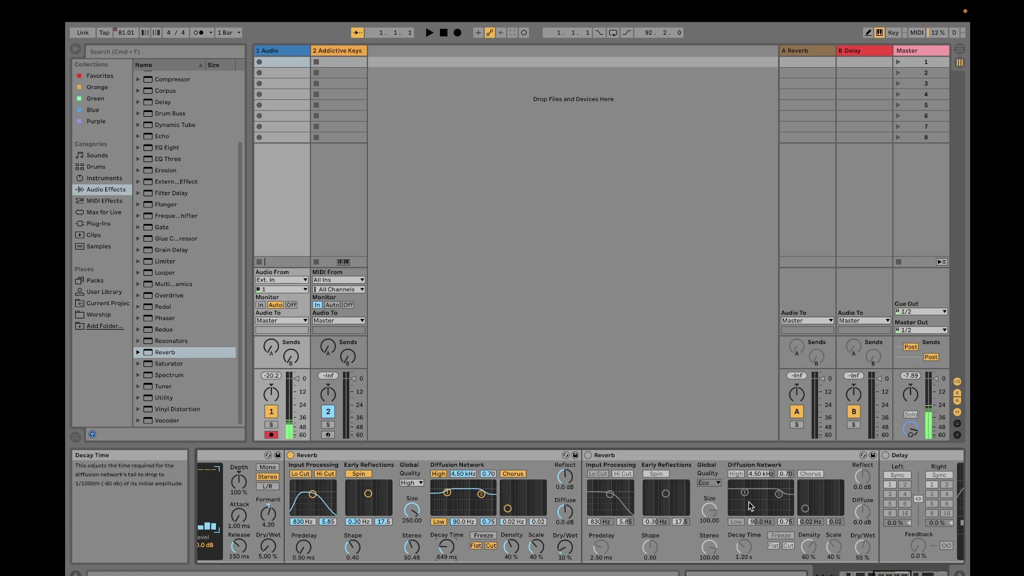
Step: Delete the second Reverb from the 1 Audio track's chain and activate the Delay after the remaining Reverb
{"action": "left_click", "coordinate": [732, 459]}
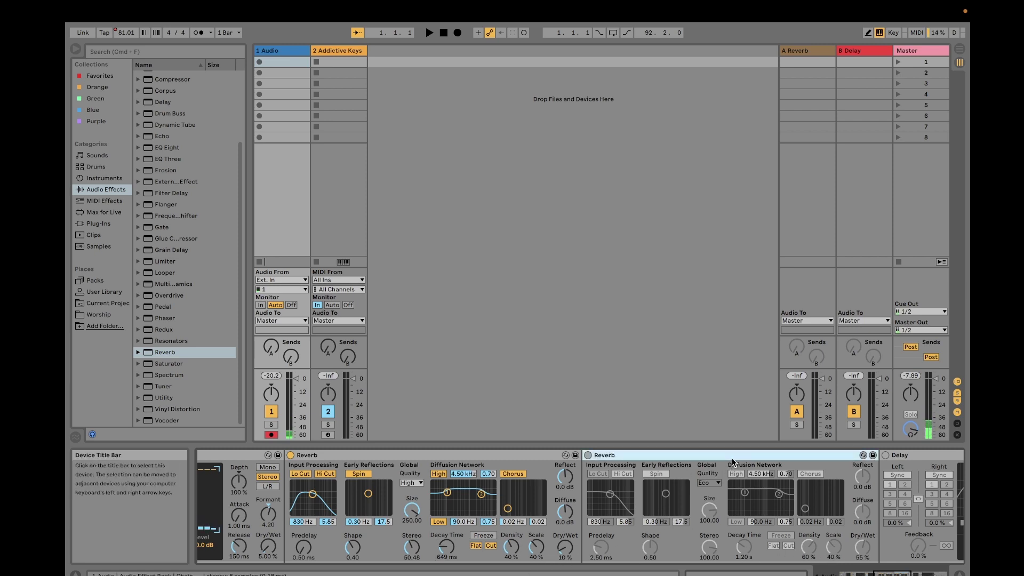
{"action": "key", "text": "Delete"}
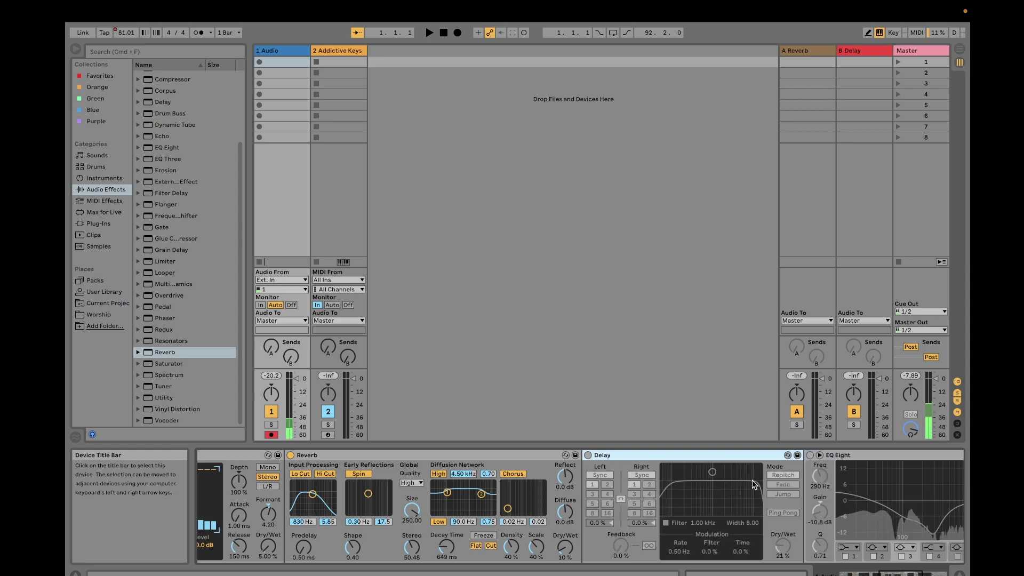
{"action": "left_click", "coordinate": [589, 455]}
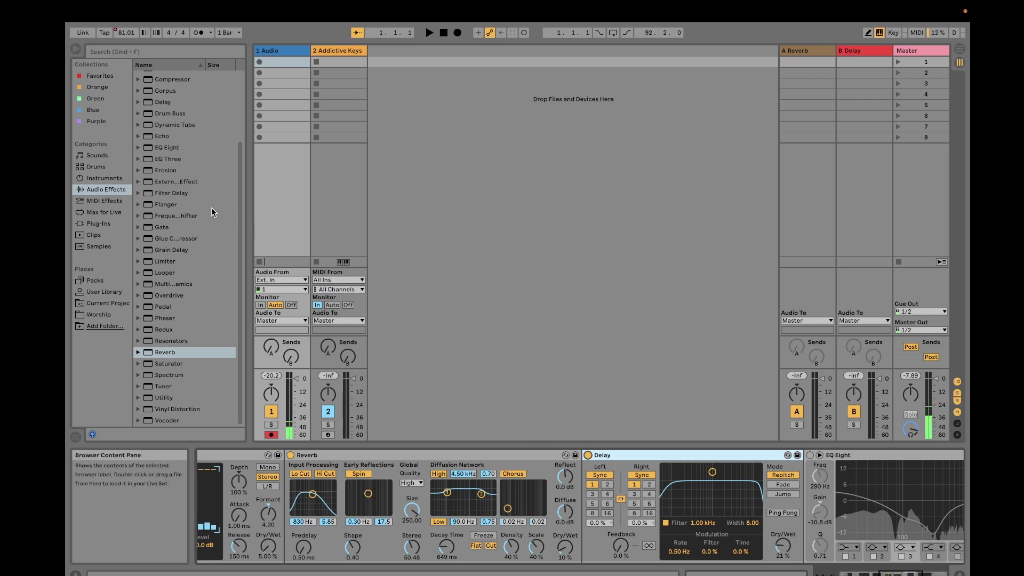
Step: Add a second Delay from the Audio Effects directly after the existing Delay on the 1 Audio track
{"action": "left_click", "coordinate": [150, 103]}
{"action": "mouse_move", "coordinate": [151, 104]}
{"action": "left_mouse_down"}
{"action": "mouse_move", "coordinate": [297, 153]}
{"action": "mouse_move", "coordinate": [617, 327]}
{"action": "mouse_move", "coordinate": [747, 485]}
{"action": "mouse_move", "coordinate": [808, 487]}
{"action": "left_mouse_up"}
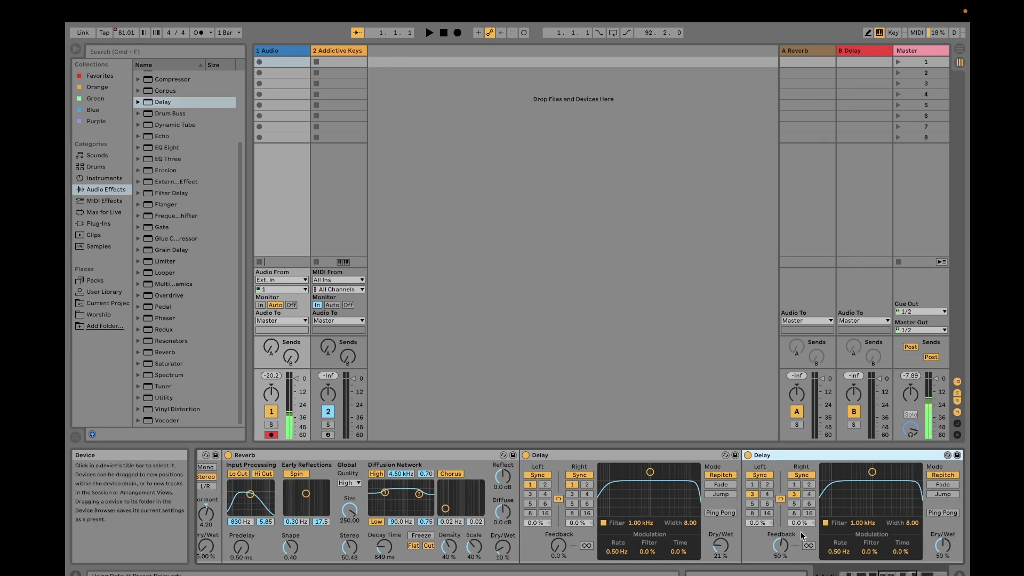
{"action": "left_click", "coordinate": [750, 495]}
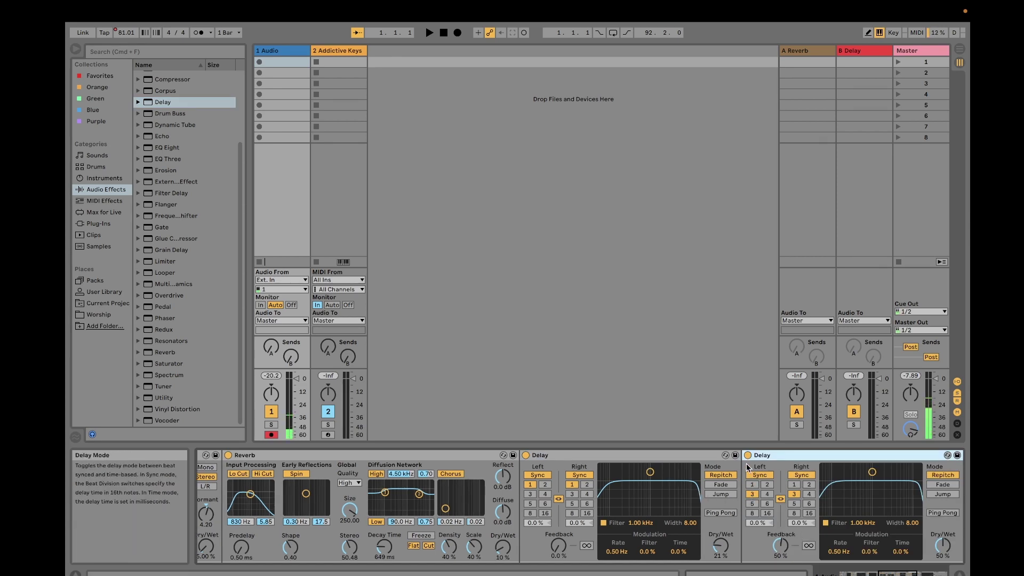
Step: Bypass and reactivate the second Delay and the first Delay in turn to compare their effect on the vocal
{"action": "left_click", "coordinate": [748, 454]}
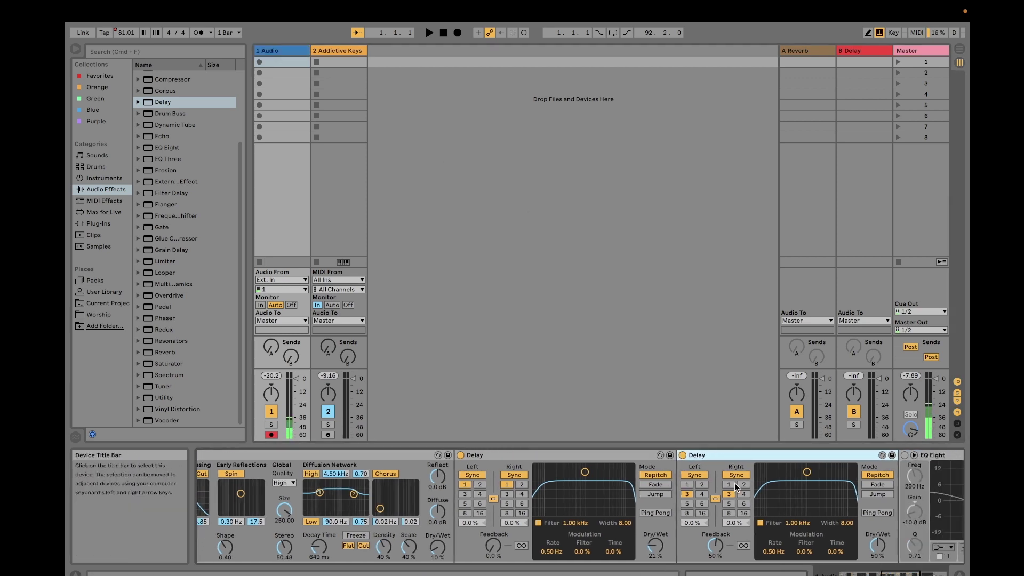
{"action": "scroll", "coordinate": [735, 486], "scroll_direction": "right", "scroll_amount": 3}
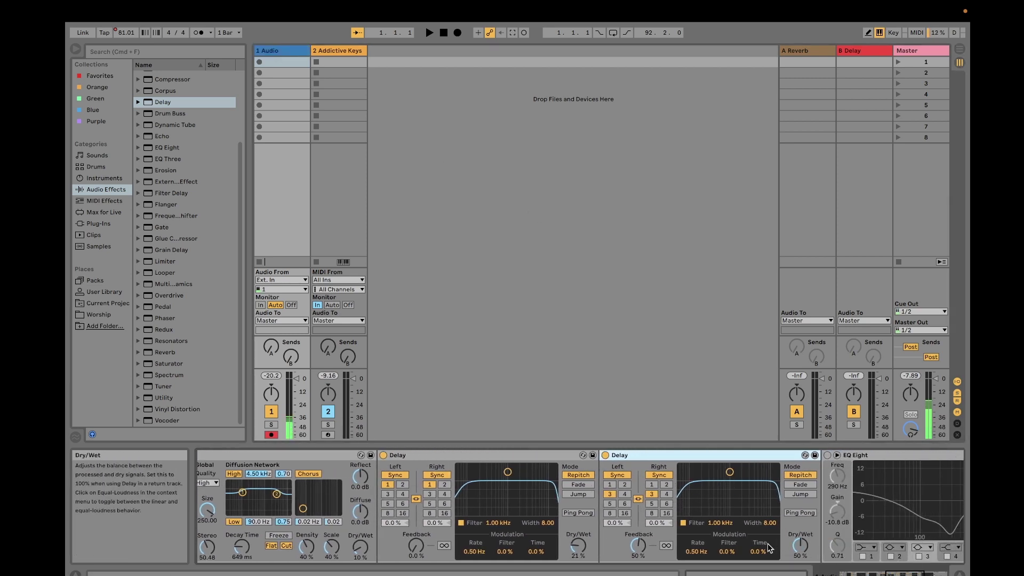
{"action": "left_click", "coordinate": [606, 455]}
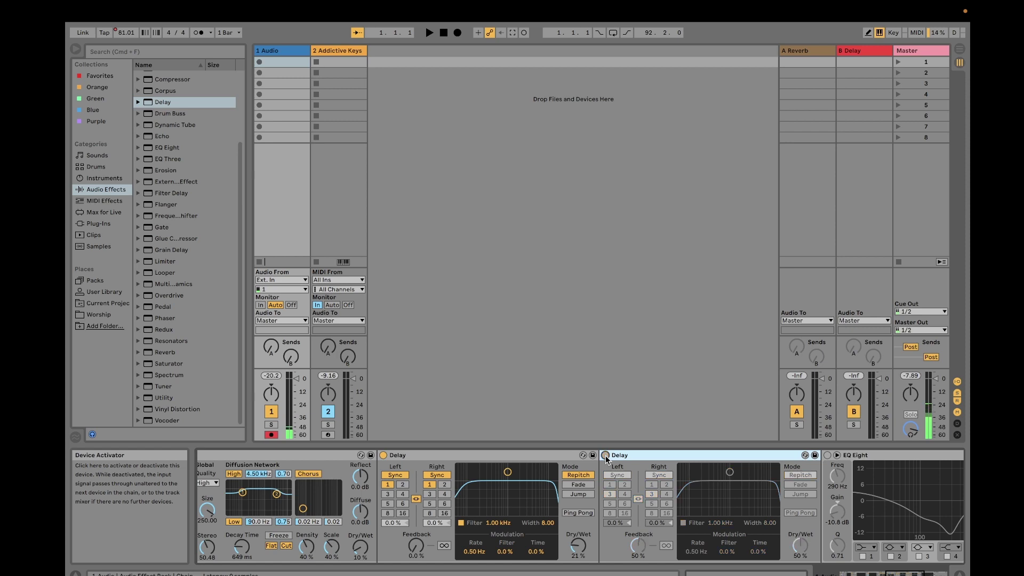
{"action": "left_click", "coordinate": [606, 455]}
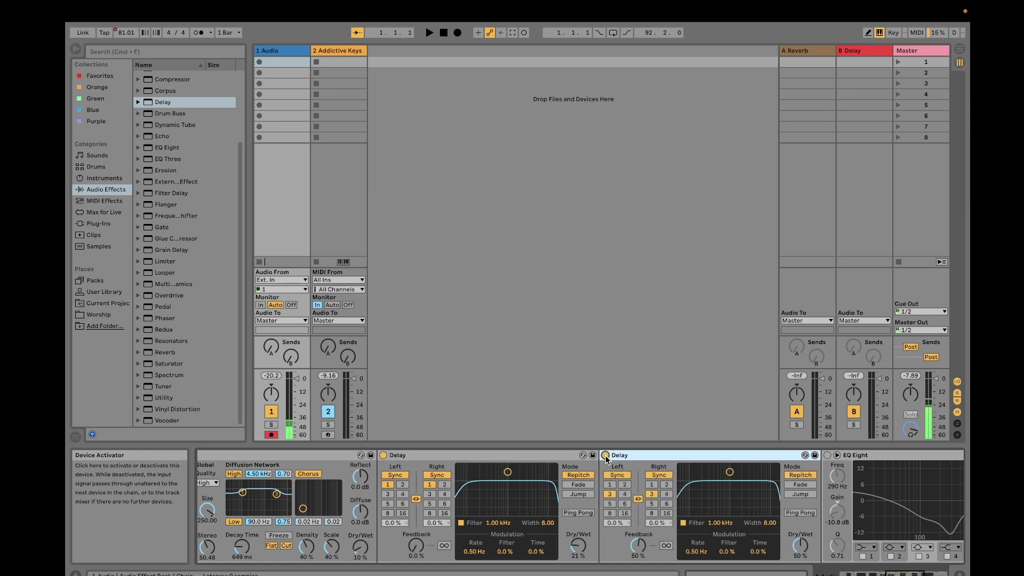
{"action": "left_click", "coordinate": [606, 456]}
{"action": "left_click", "coordinate": [606, 455]}
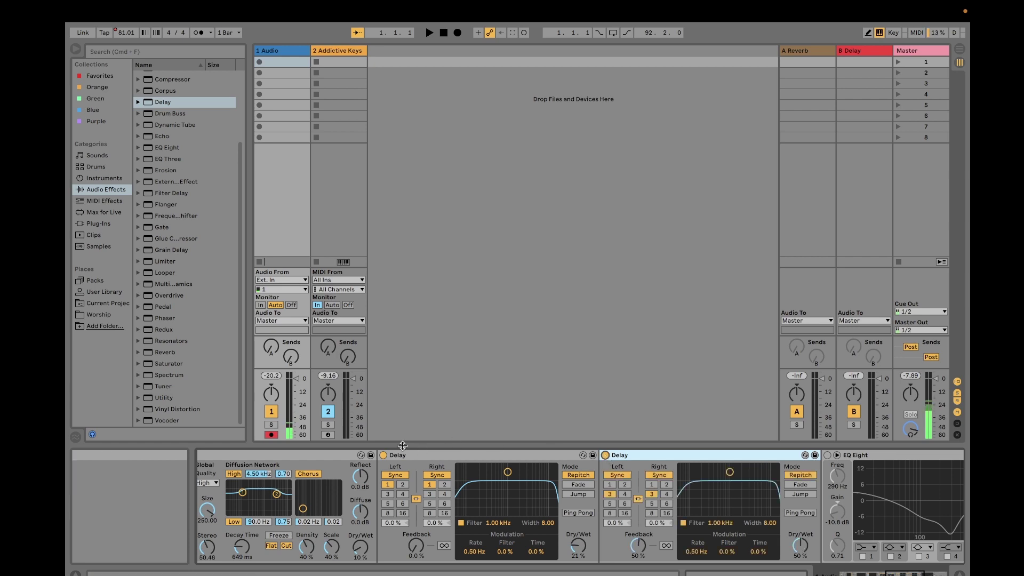
{"action": "left_click", "coordinate": [384, 456]}
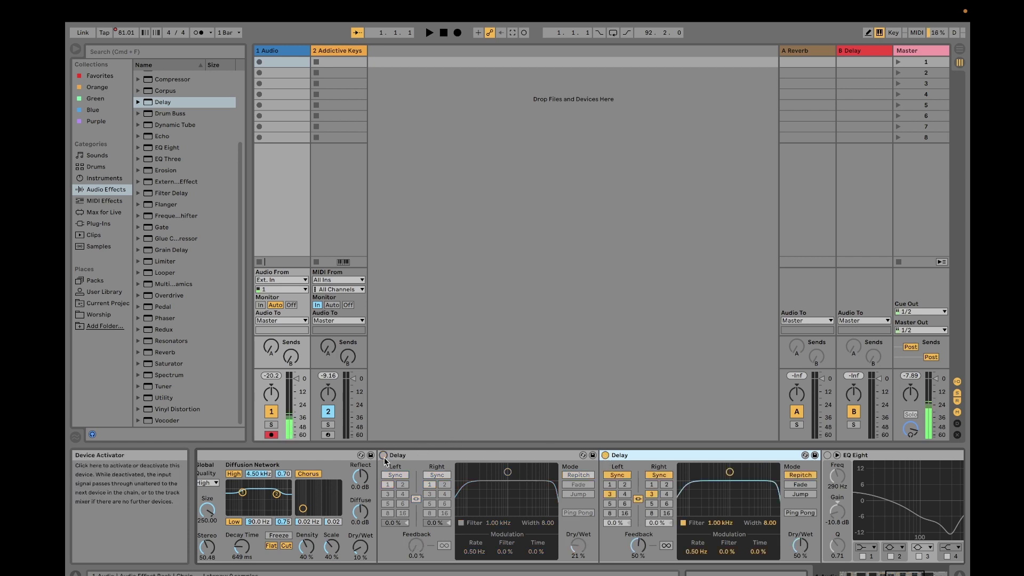
{"action": "left_click", "coordinate": [383, 456]}
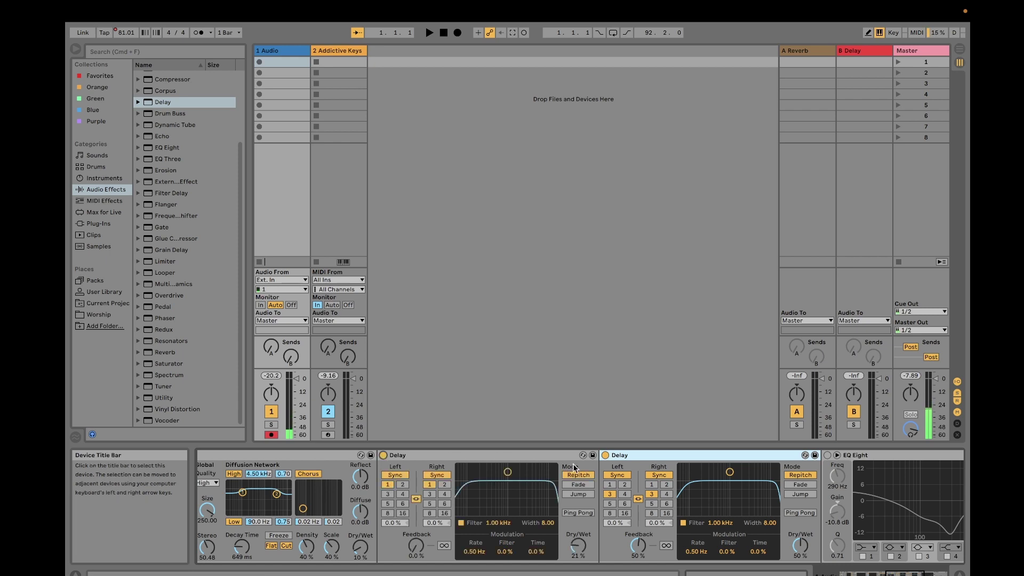
Step: Bypass the second Delay and delete it from the 1 Audio track's chain
{"action": "left_click", "coordinate": [606, 456]}
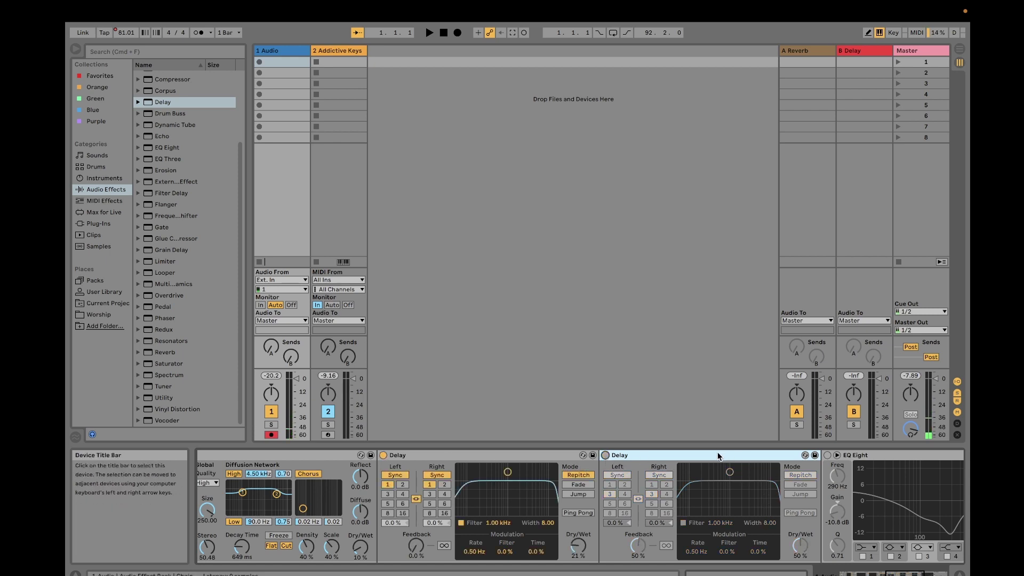
{"action": "key", "text": "Delete"}
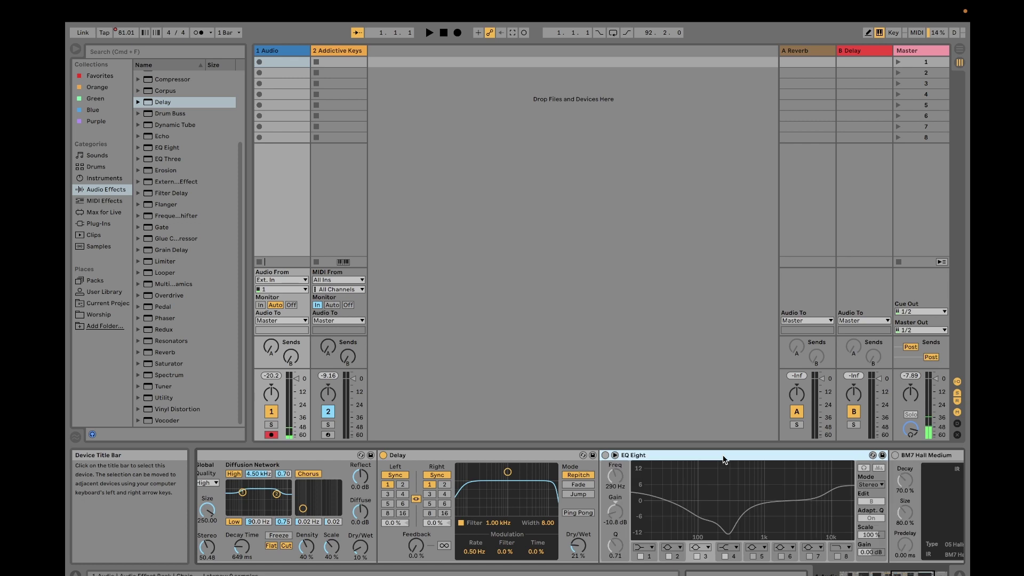
Step: Activate the EQ Eight and move its third band to about 391 Hz and -13.5 dB
{"action": "left_click", "coordinate": [605, 455]}
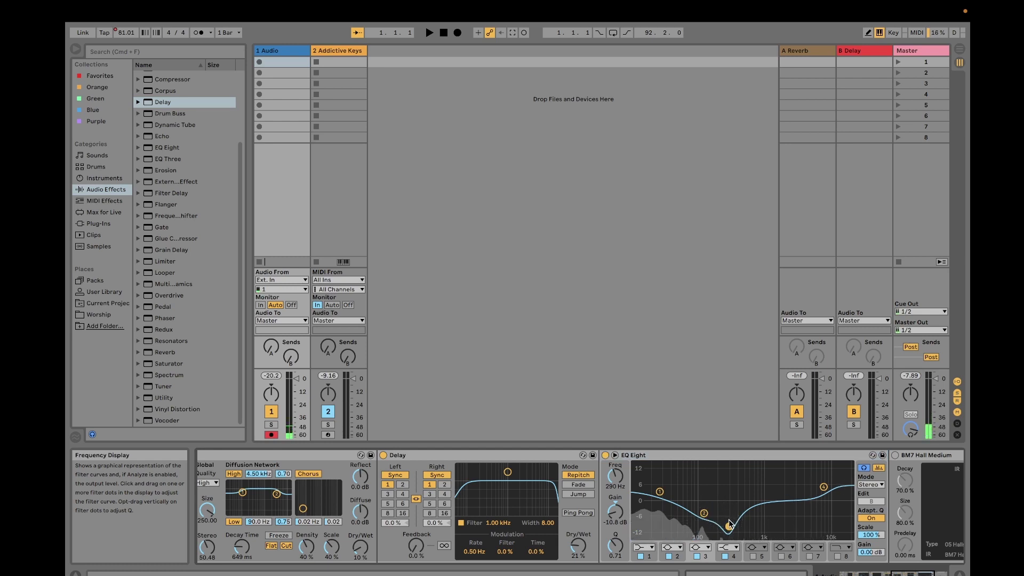
{"action": "mouse_move", "coordinate": [729, 526]}
{"action": "left_mouse_down"}
{"action": "mouse_move", "coordinate": [742, 503]}
{"action": "mouse_move", "coordinate": [743, 524]}
{"action": "mouse_move", "coordinate": [730, 532]}
{"action": "mouse_move", "coordinate": [741, 532]}
{"action": "left_mouse_up"}
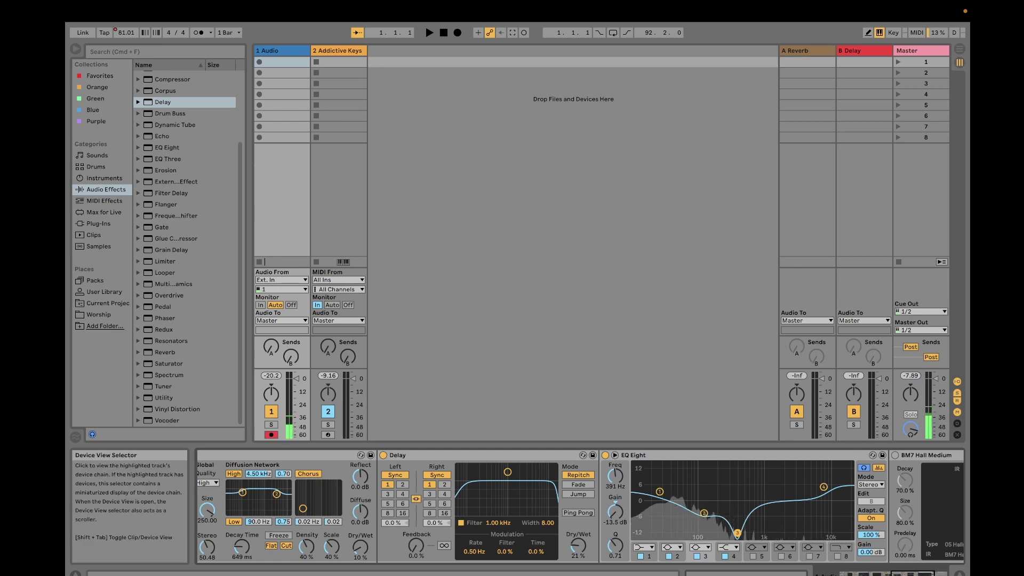
Step: Expand the 05 Halls folder within the Reverb Presets of the Convolution Reverb pack in the browser
{"action": "scroll", "coordinate": [747, 507], "scroll_direction": "right", "scroll_amount": 5}
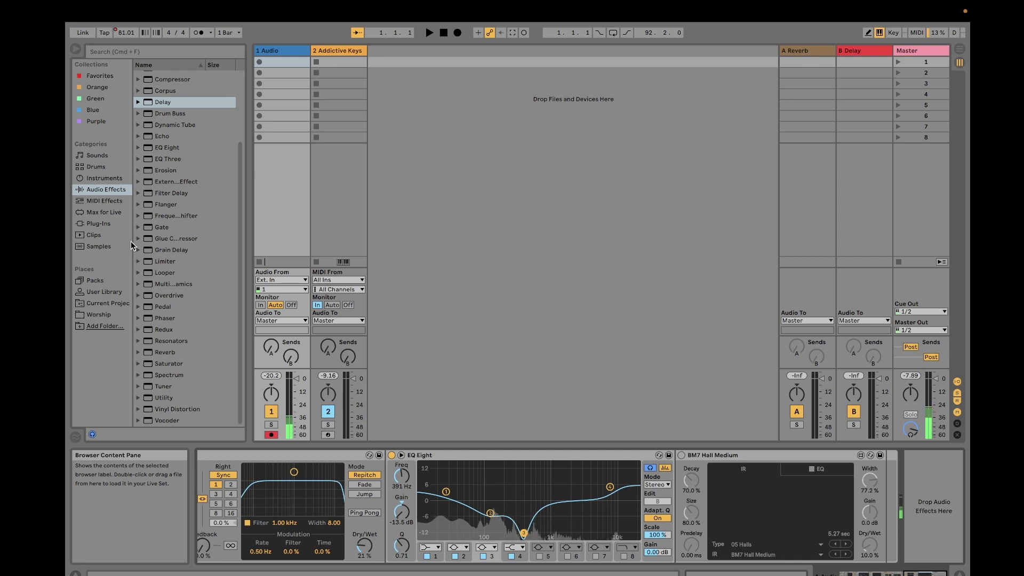
{"action": "left_click", "coordinate": [95, 280]}
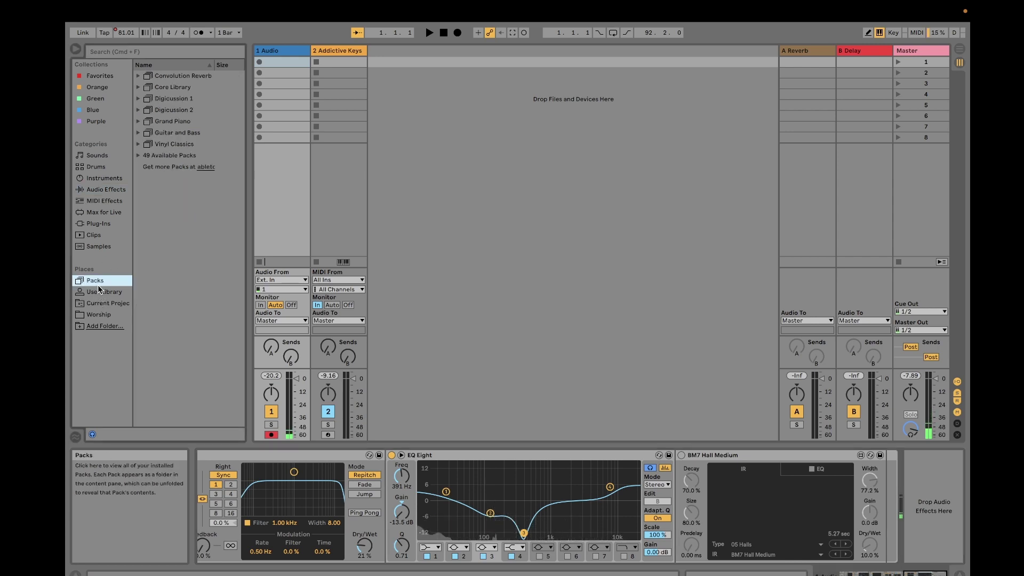
{"action": "left_click", "coordinate": [137, 76]}
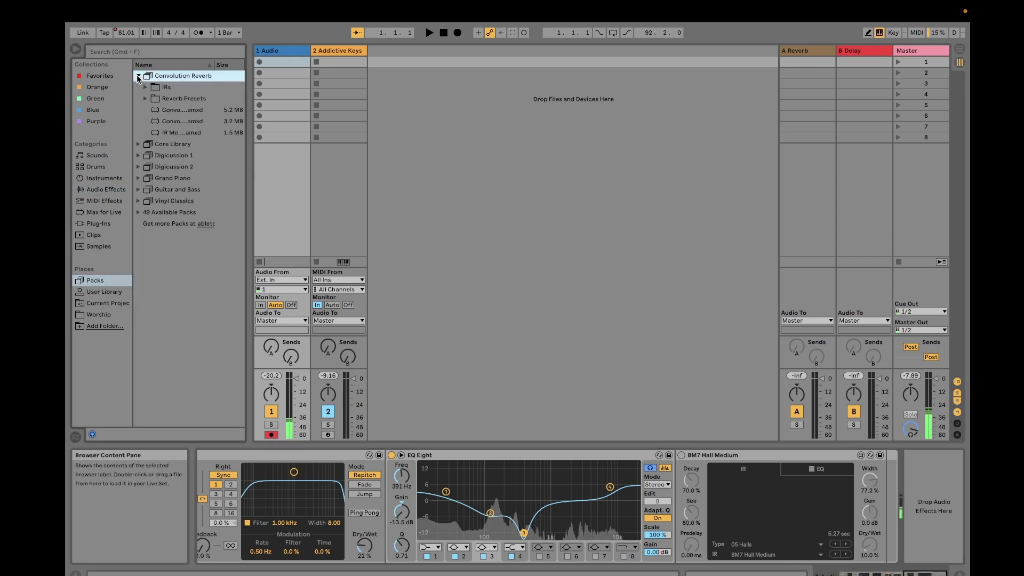
{"action": "left_click", "coordinate": [90, 192]}
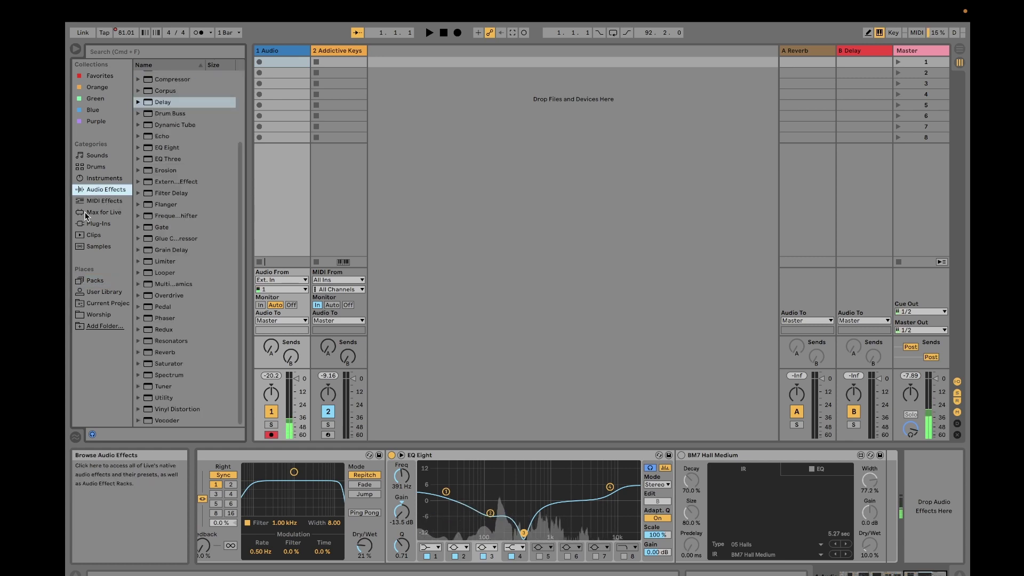
{"action": "left_click", "coordinate": [89, 280]}
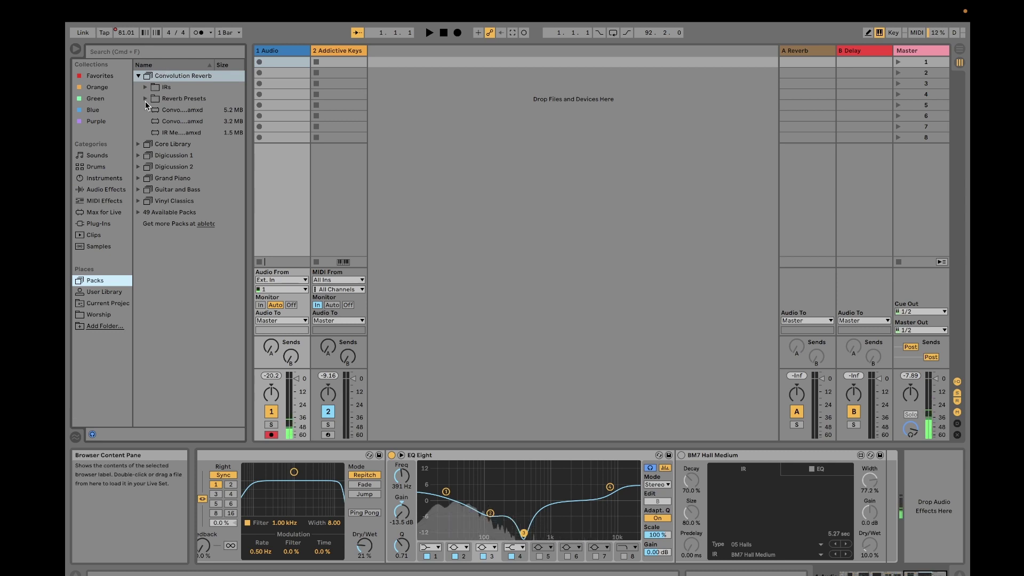
{"action": "left_click", "coordinate": [145, 99]}
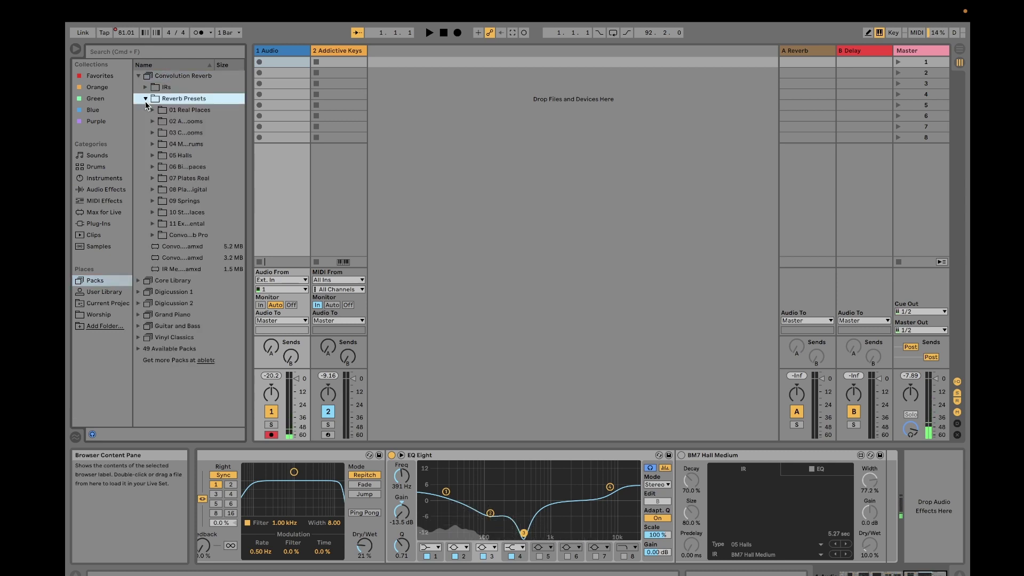
{"action": "left_click", "coordinate": [152, 155]}
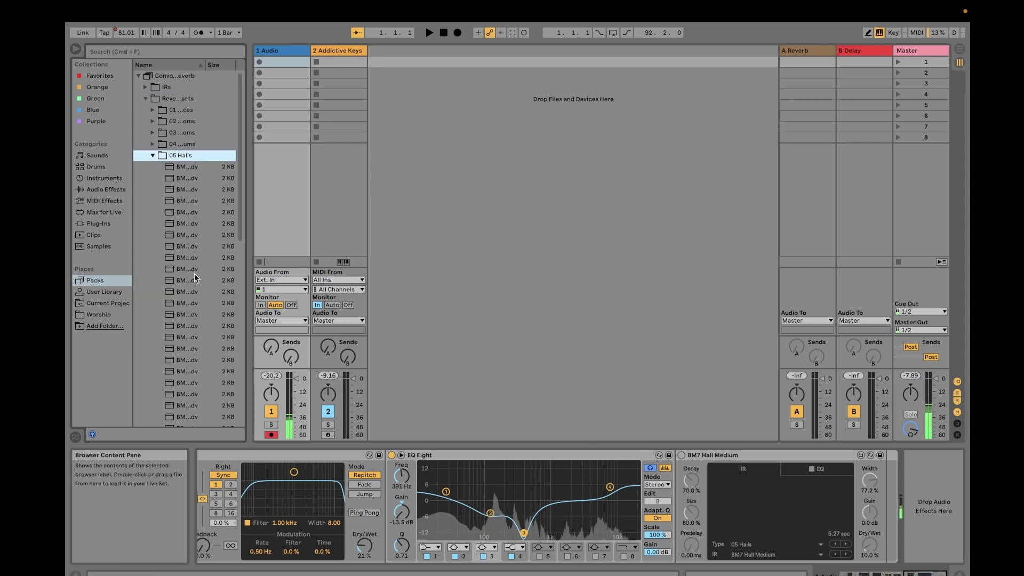
Step: Widen the browser so the full preset names in the 05 Halls folder can be read
{"action": "left_click", "coordinate": [201, 352]}
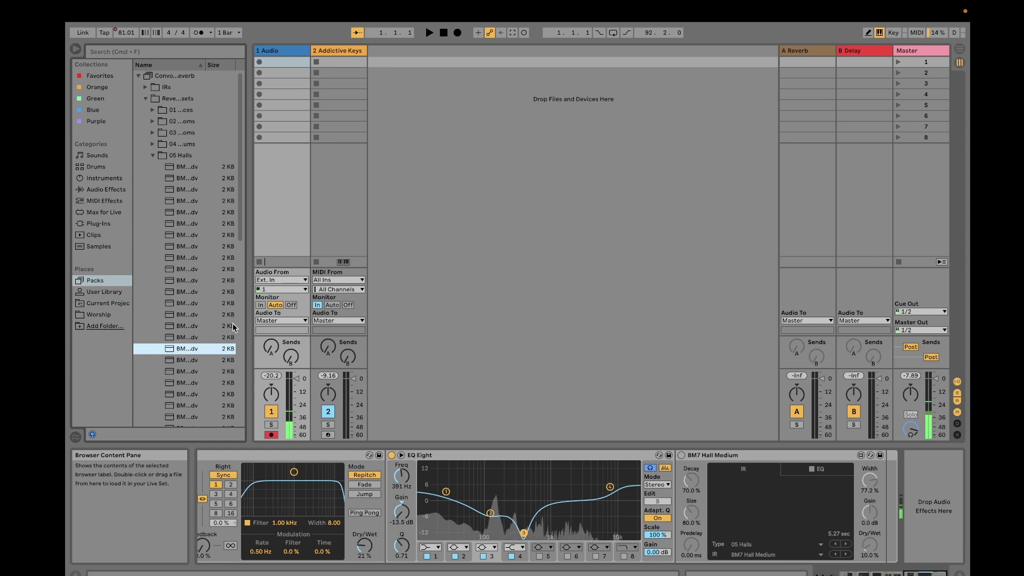
{"action": "scroll", "coordinate": [233, 330], "scroll_direction": "down", "scroll_amount": 10}
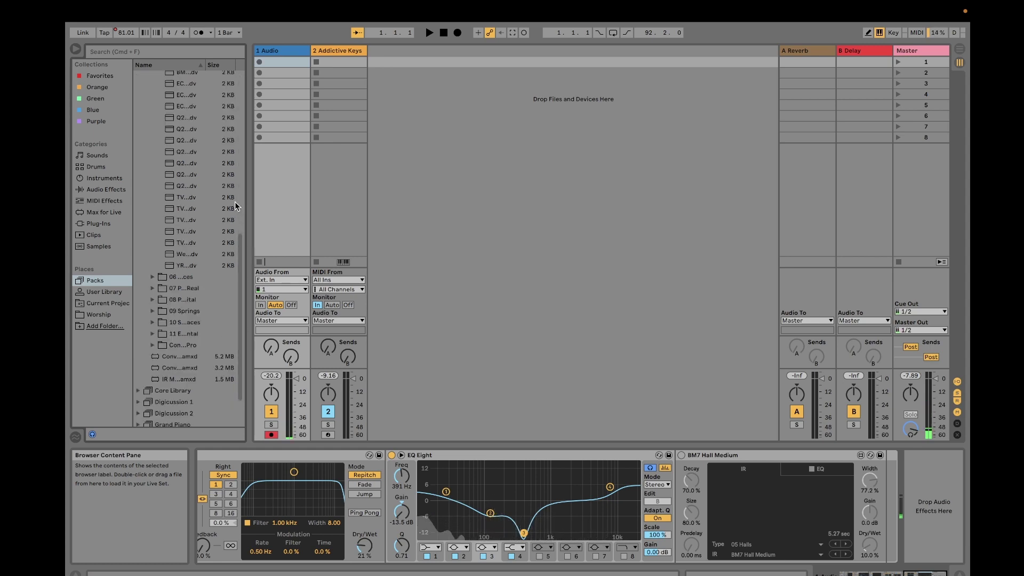
{"action": "left_click_drag", "start_coordinate": [249, 189], "coordinate": [414, 210]}
{"action": "scroll", "coordinate": [318, 216], "scroll_direction": "up", "scroll_amount": 10}
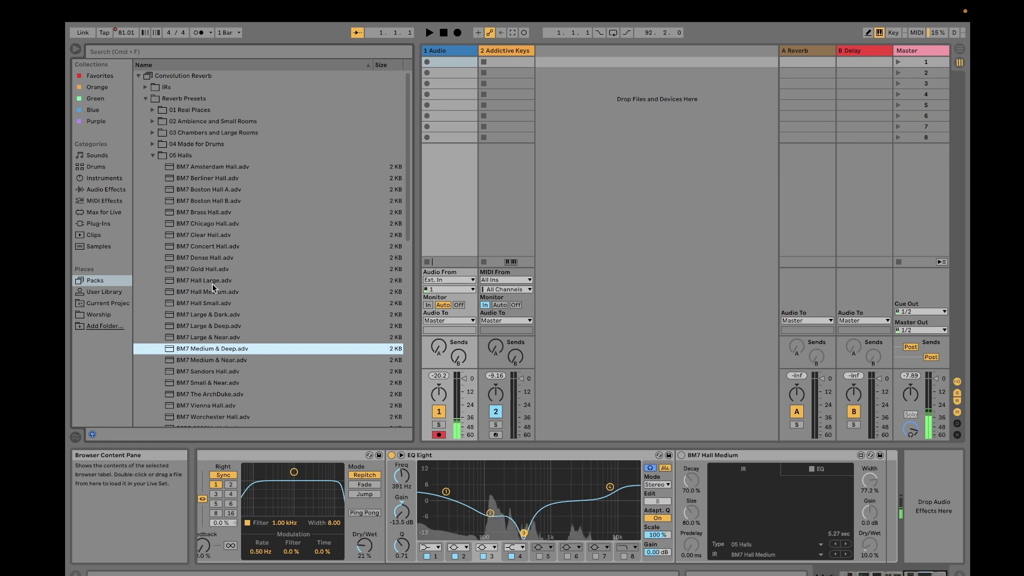
Step: Activate the BM7 Hall Medium convolution reverb and set its Dry/Wet to 10%
{"action": "left_click", "coordinate": [684, 462]}
{"action": "left_click", "coordinate": [683, 457]}
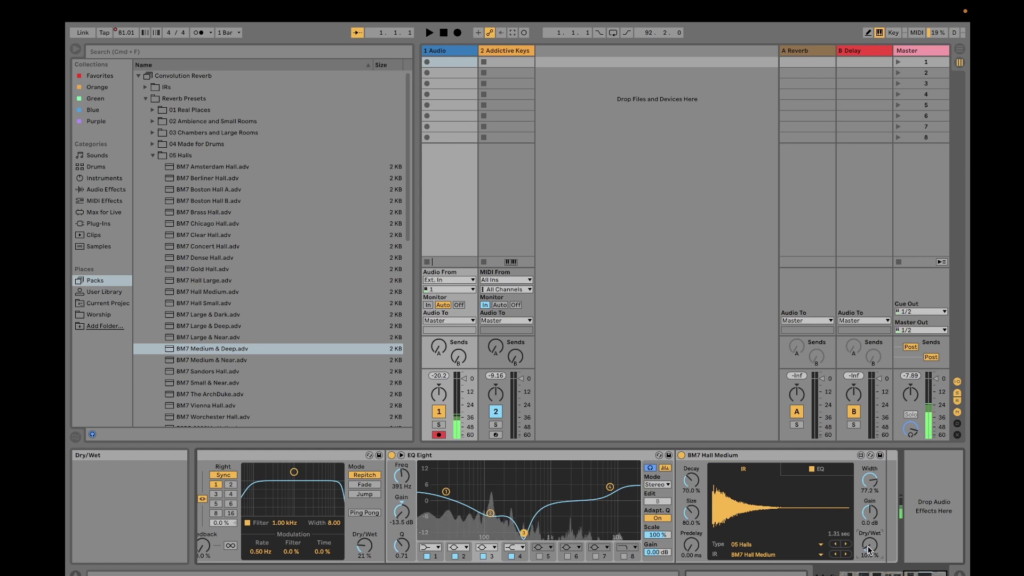
{"action": "left_click_drag", "start_coordinate": [868, 550], "coordinate": [869, 555]}
{"action": "key", "text": "Return"}
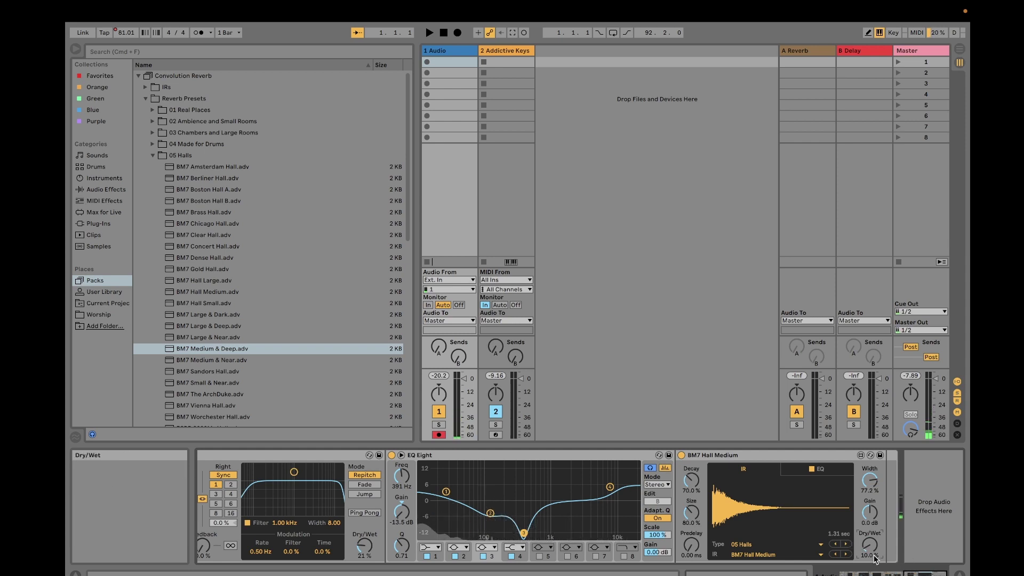
Step: Narrow the browser to give the Session View tracks more room
{"action": "left_click", "coordinate": [886, 574]}
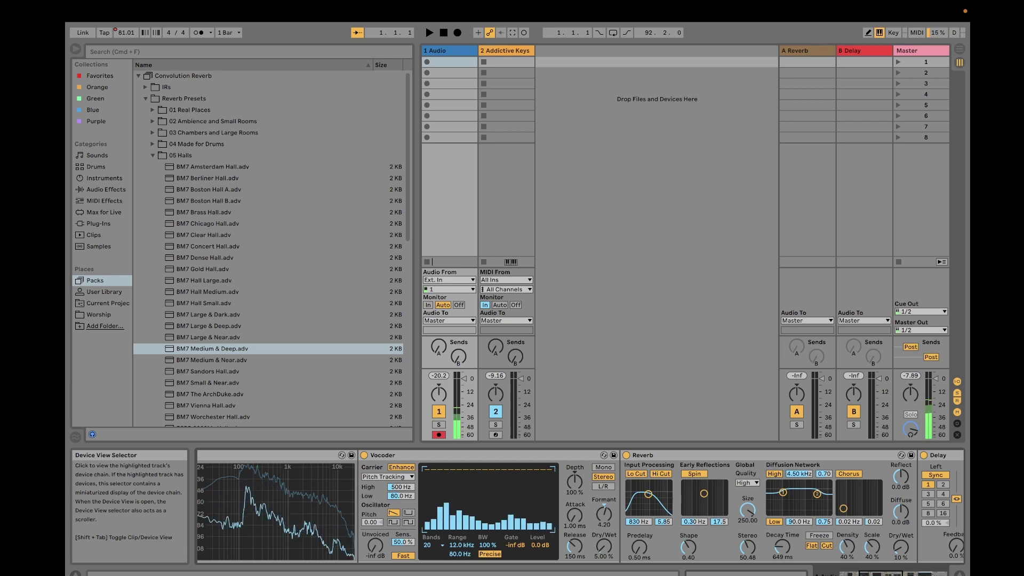
{"action": "left_click", "coordinate": [875, 574]}
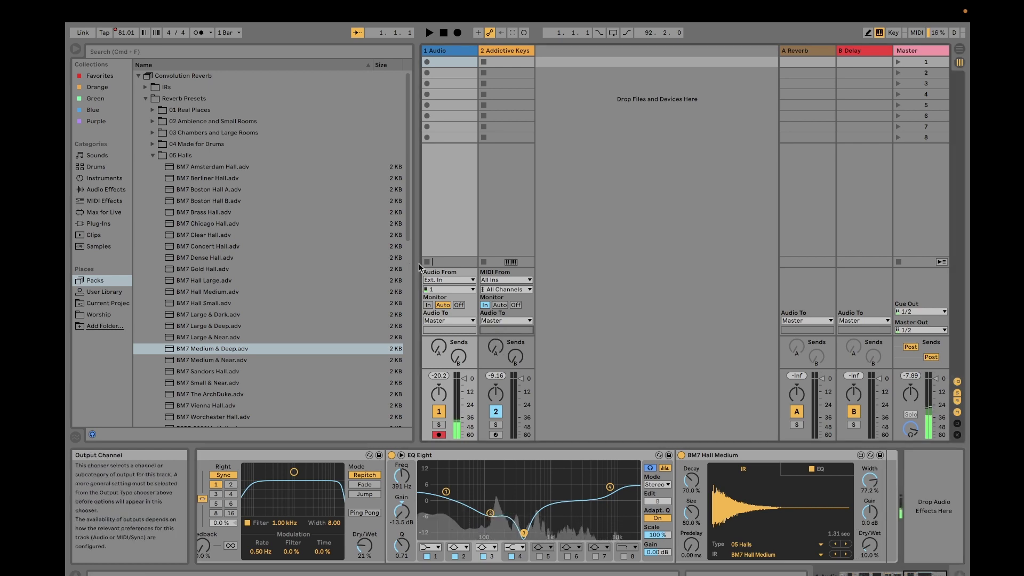
{"action": "left_click_drag", "start_coordinate": [420, 250], "coordinate": [317, 249]}
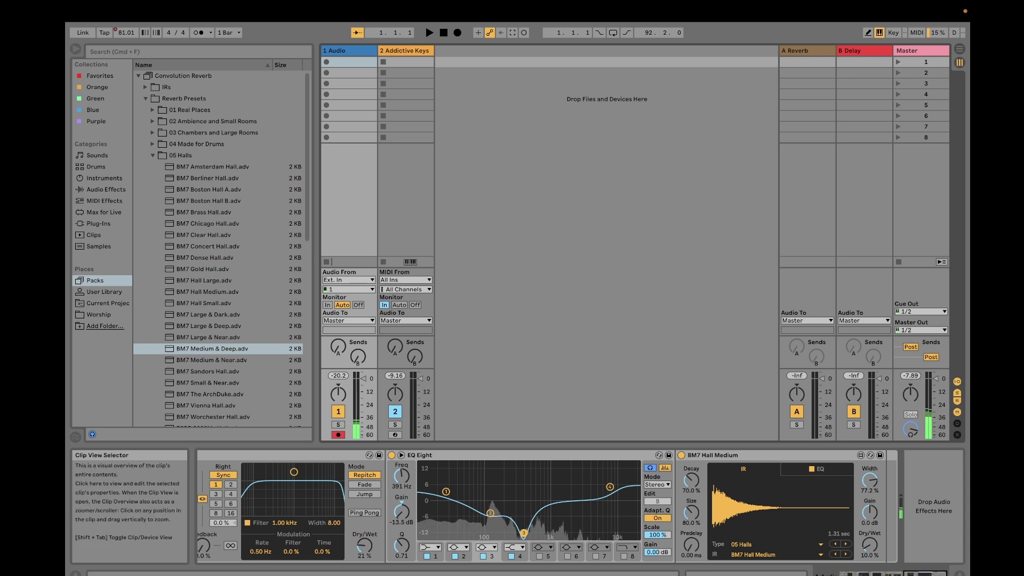
Step: Set the Dry/Wet of the Reverb on the 1 Audio track to 45%
{"action": "left_click", "coordinate": [907, 574]}
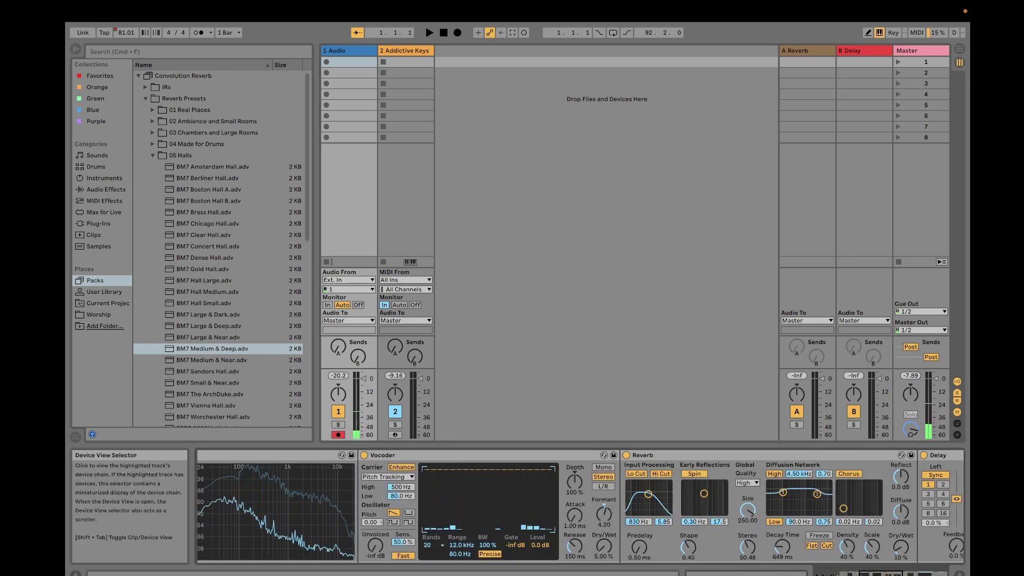
{"action": "left_click_drag", "start_coordinate": [901, 547], "coordinate": [901, 549]}
{"action": "type", "text": "45"}
{"action": "key", "text": "Return"}
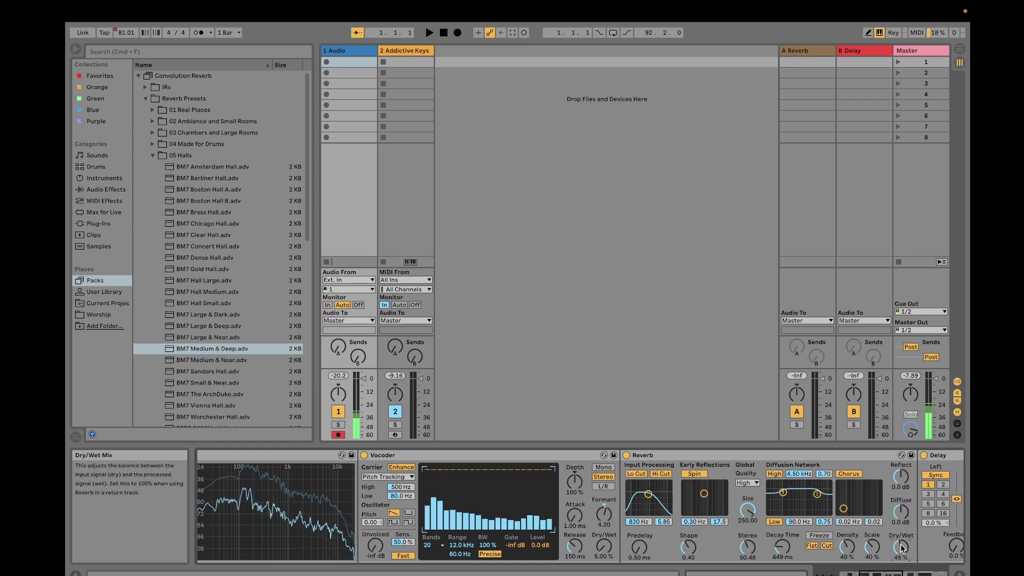
Step: Set the Dry/Wet of the BM7 Hall Medium convolution reverb to 25%
{"action": "left_click", "coordinate": [870, 573]}
{"action": "left_click", "coordinate": [868, 559]}
{"action": "type", "text": "2"}
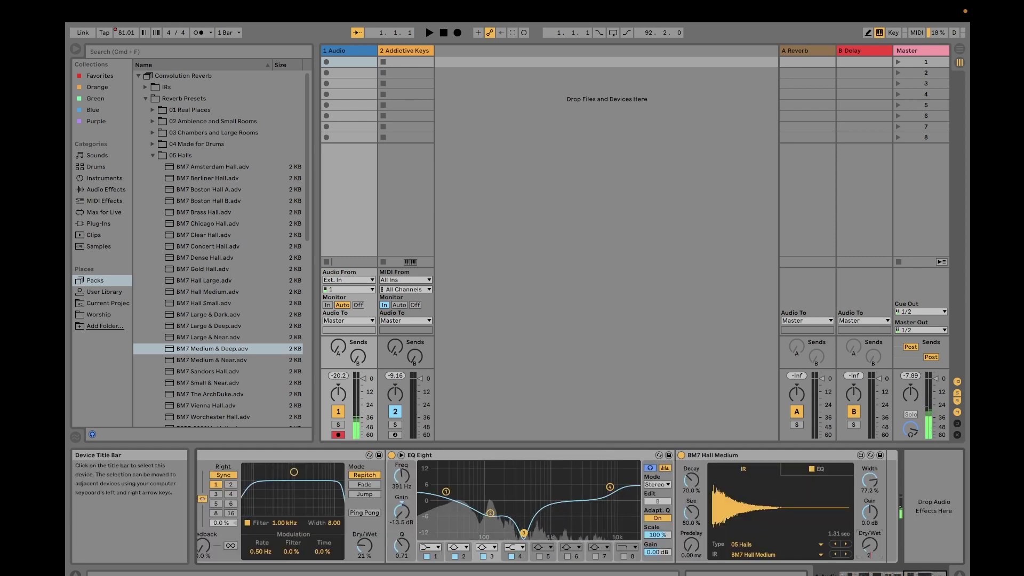
{"action": "type", "text": "5"}
{"action": "key", "text": "Return"}
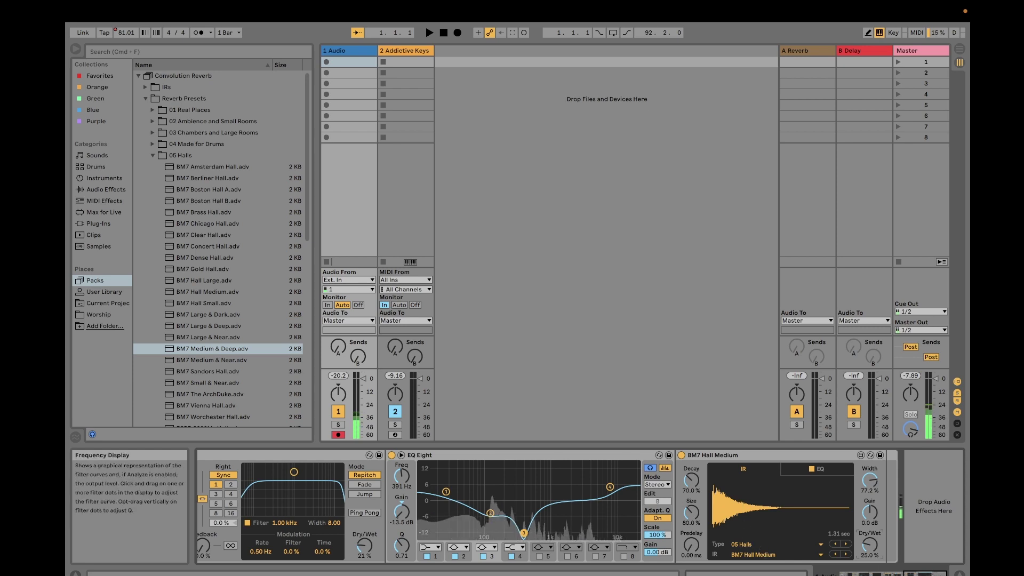
Step: Display the Audio Effects category in the browser from the beginning of its device list
{"action": "left_click", "coordinate": [854, 573]}
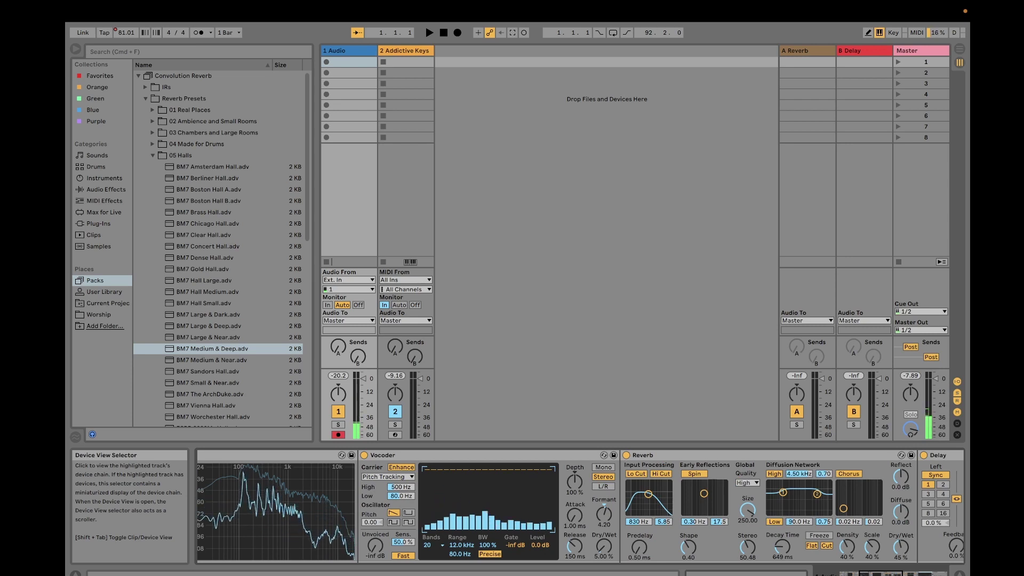
{"action": "left_click", "coordinate": [848, 574]}
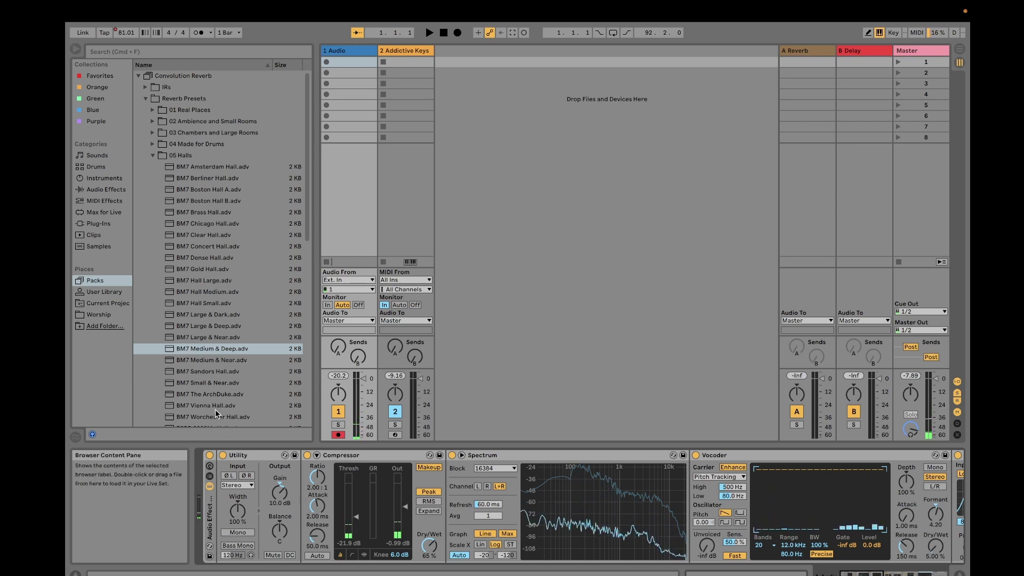
{"action": "left_click", "coordinate": [98, 192]}
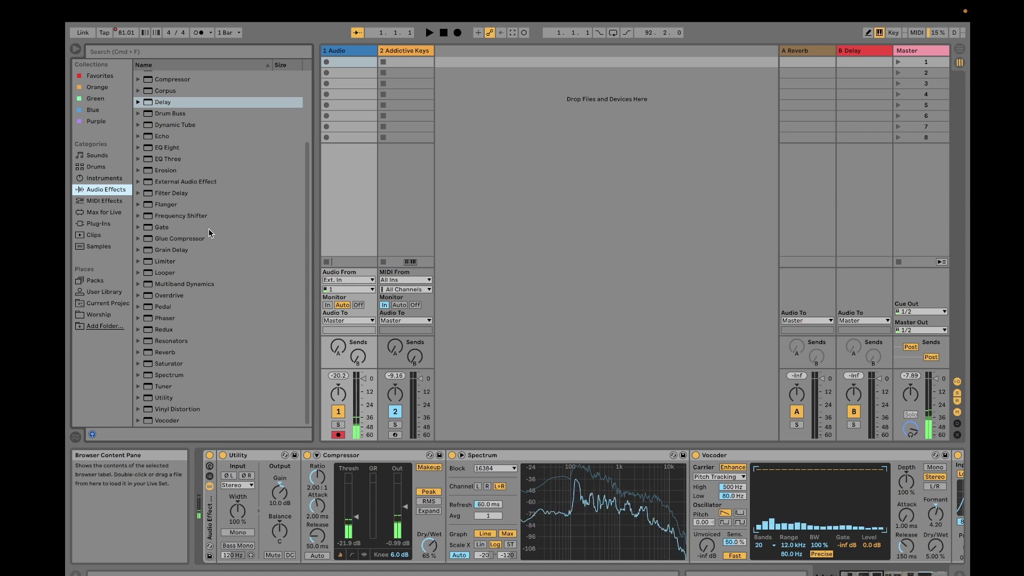
{"action": "scroll", "coordinate": [215, 238], "scroll_direction": "up", "scroll_amount": 3}
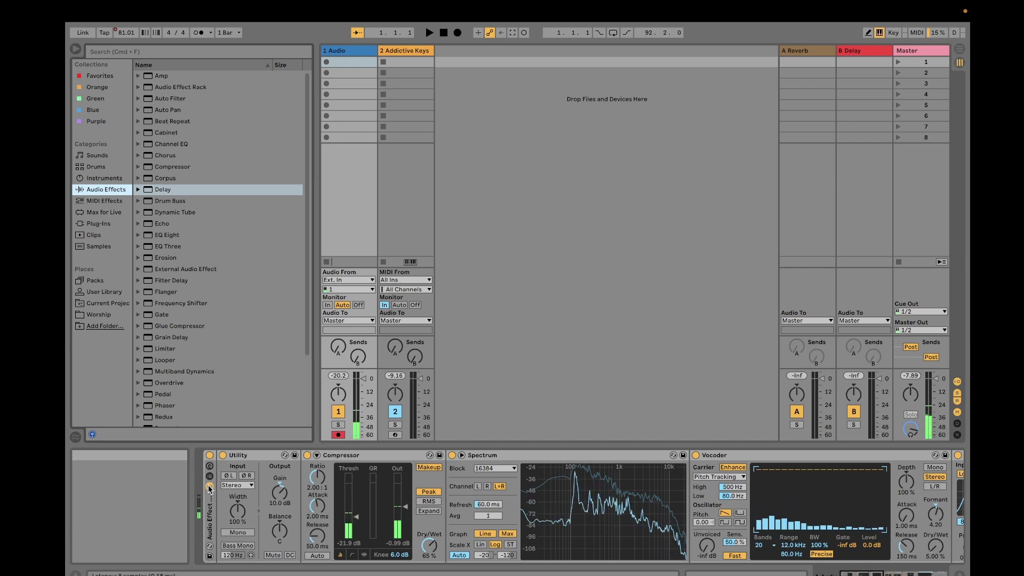
Step: Bypass the whole Audio Effect Rack on the 1 Audio track and reactivate it to compare the sound
{"action": "mouse_move", "coordinate": [548, 525]}
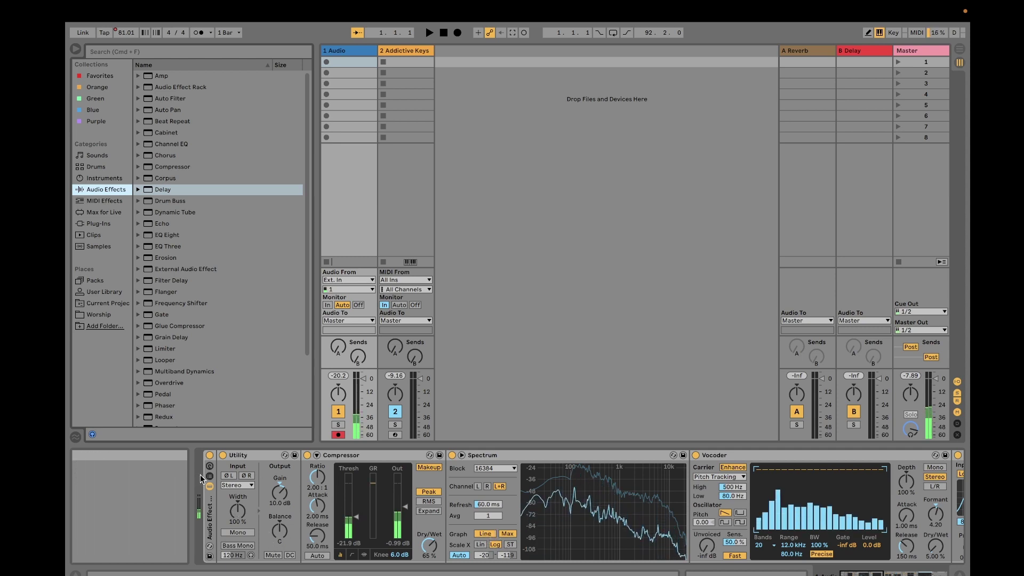
{"action": "left_click", "coordinate": [210, 456]}
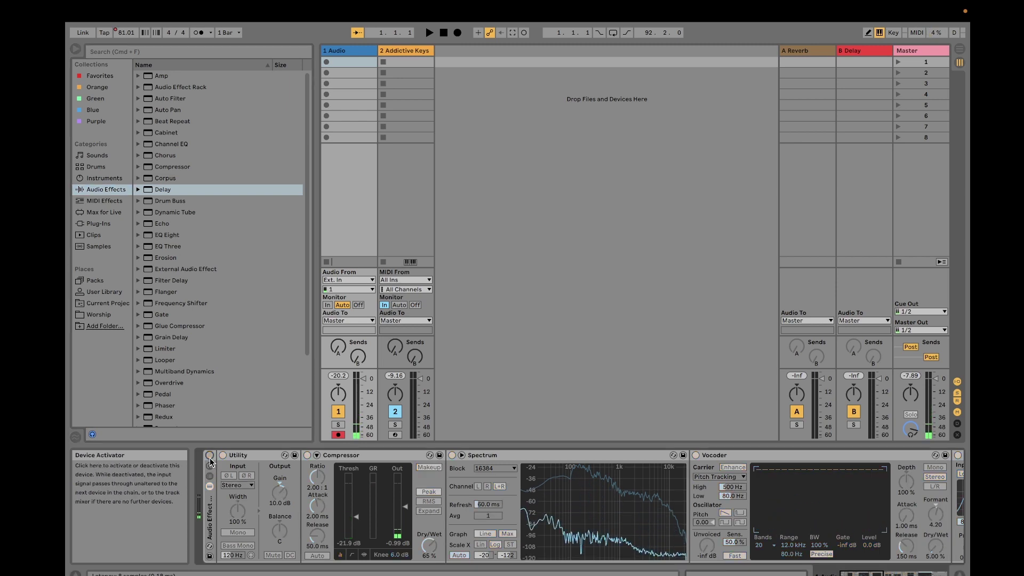
{"action": "left_click", "coordinate": [210, 457]}
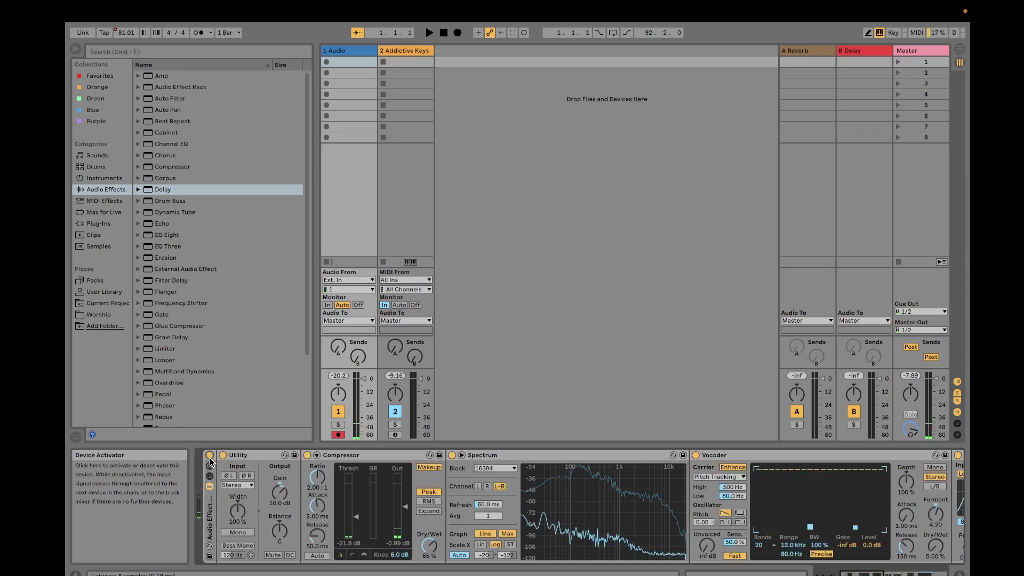